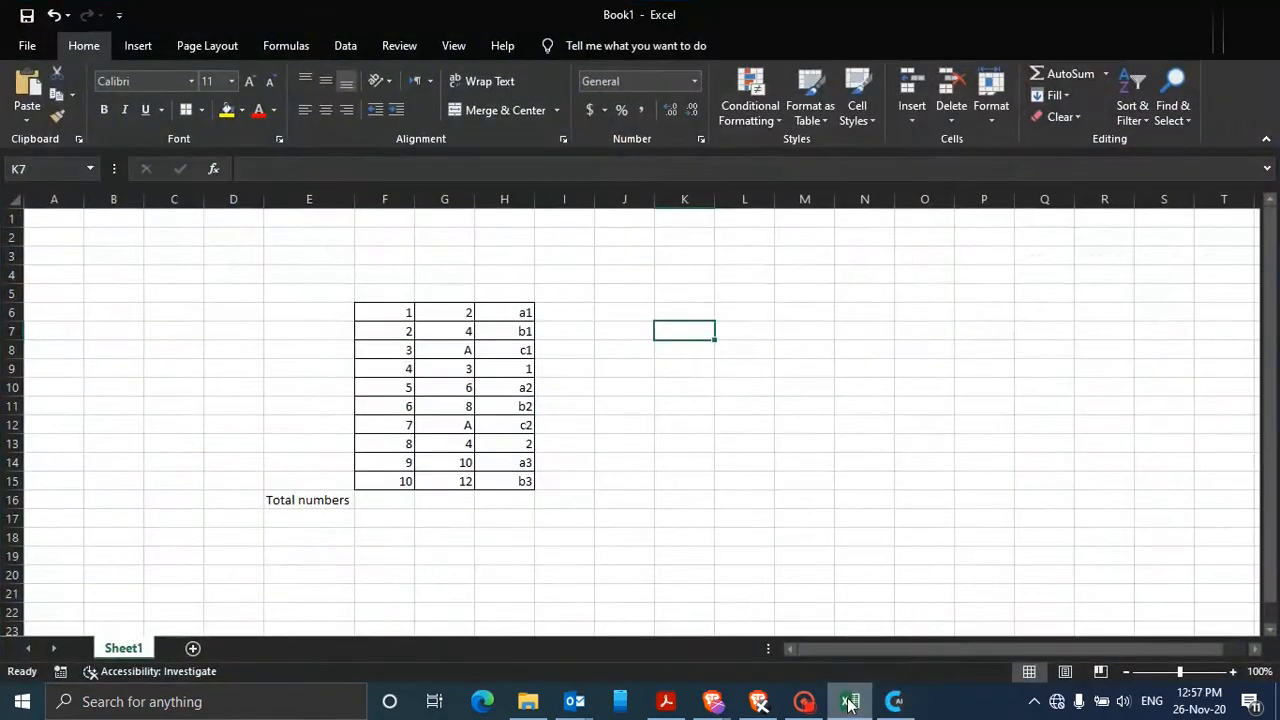
- Examine the entries in the three table columns F6:F15, G6:G15 and H6:H15
left_click(640, 480)
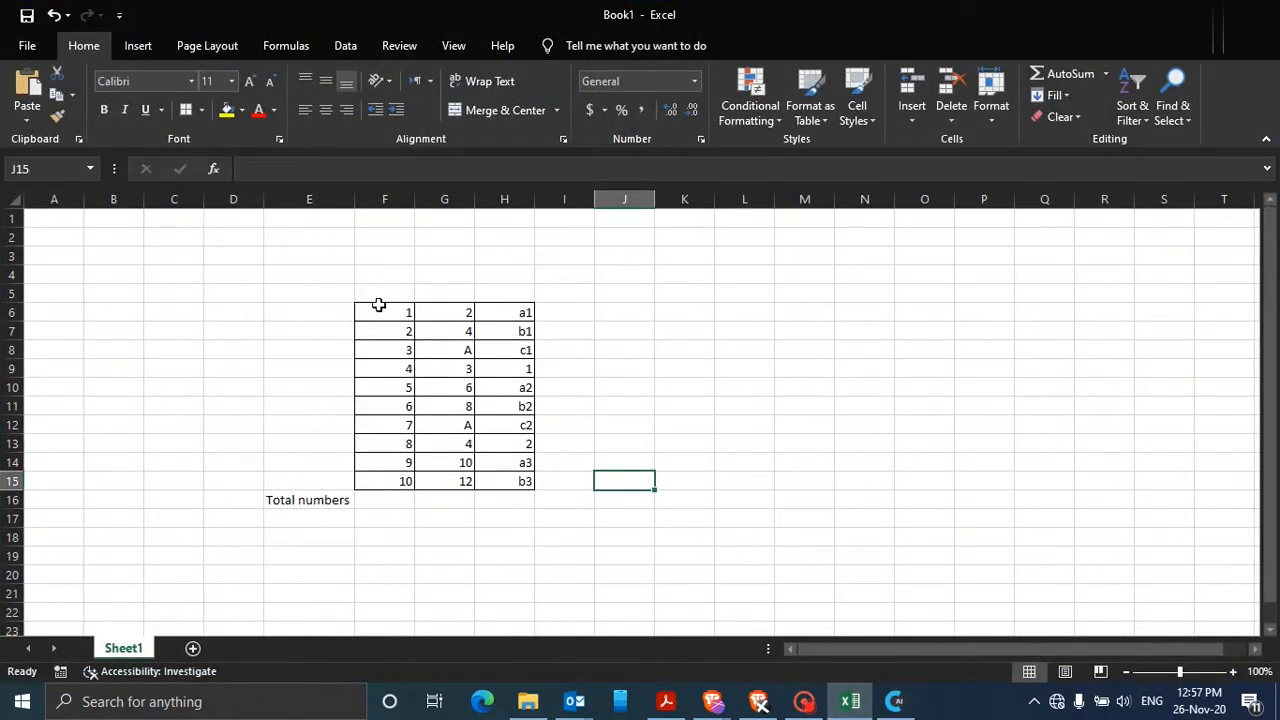
left_click_drag(414, 314, 423, 475)
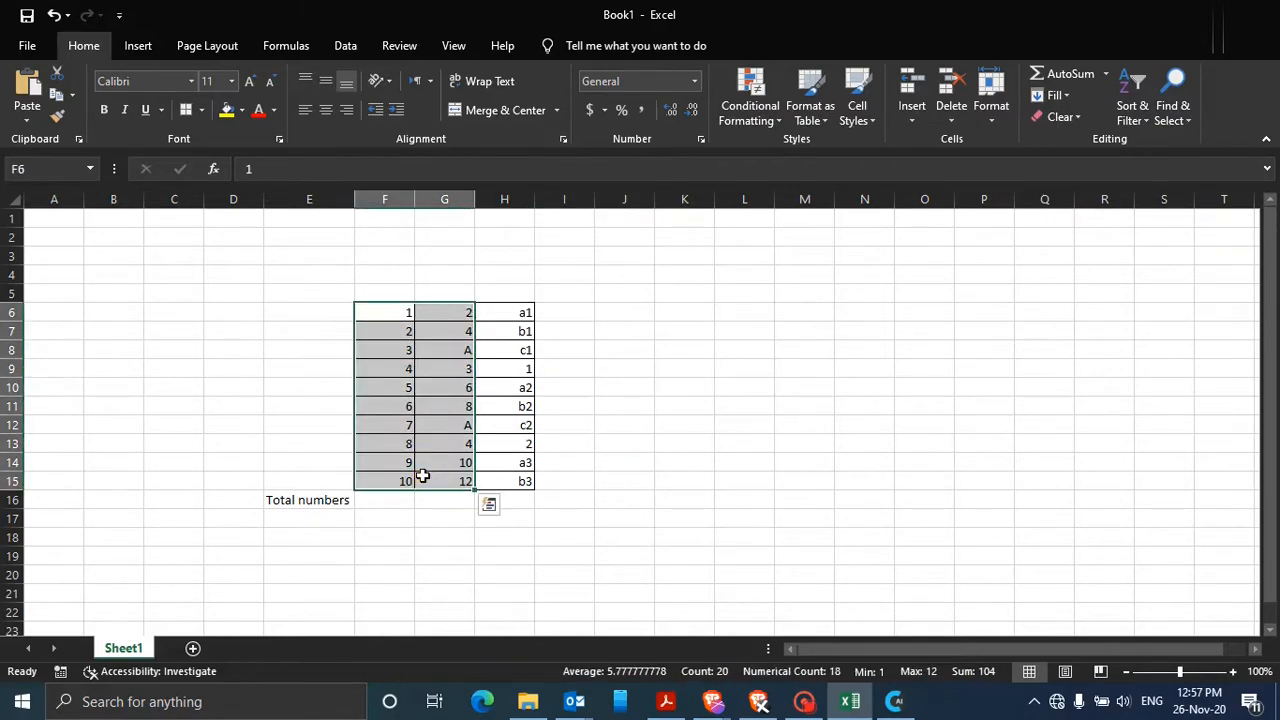
left_click(493, 366)
left_click_drag(405, 319, 517, 483)
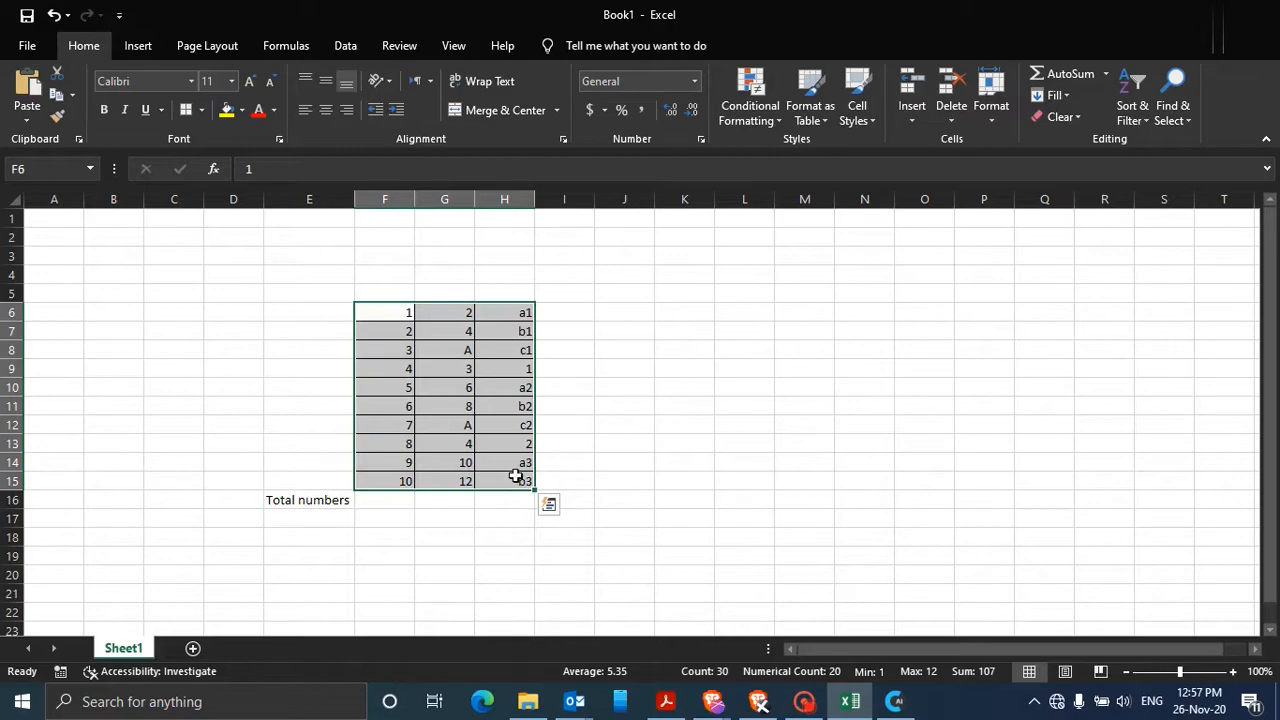
left_click_drag(406, 314, 412, 484)
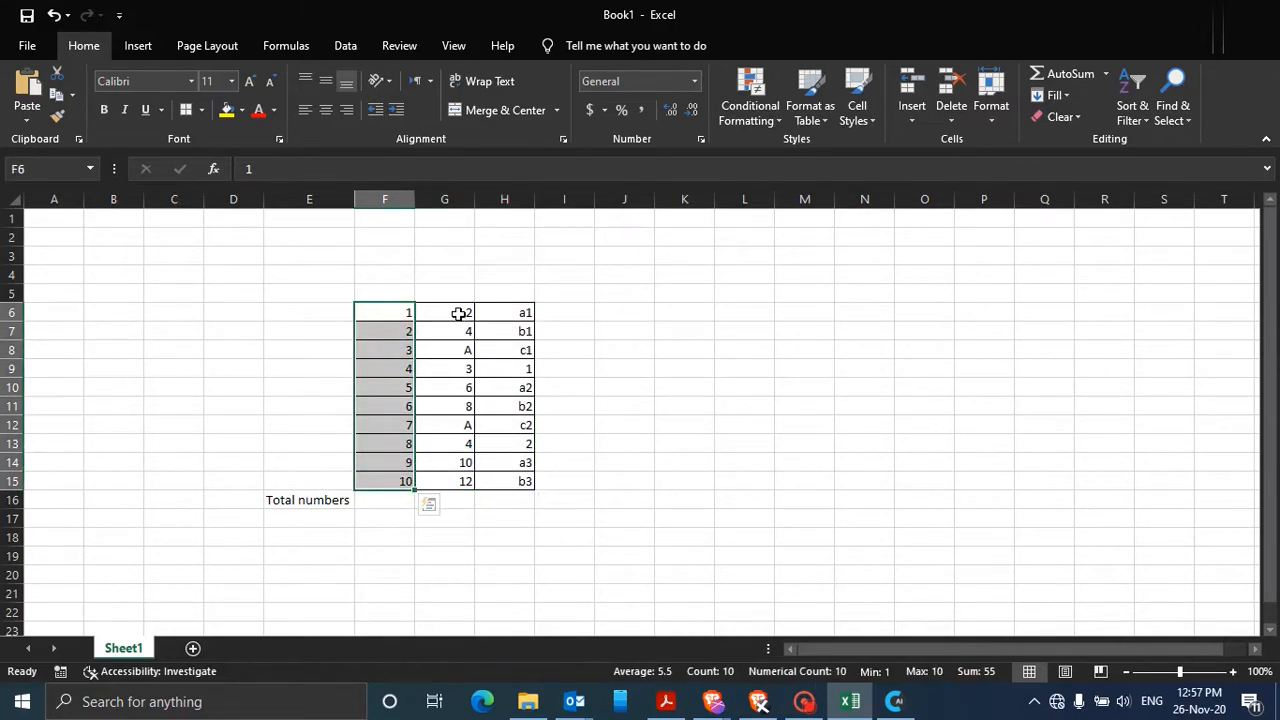
left_click_drag(458, 313, 457, 486)
left_click_drag(500, 315, 484, 458)
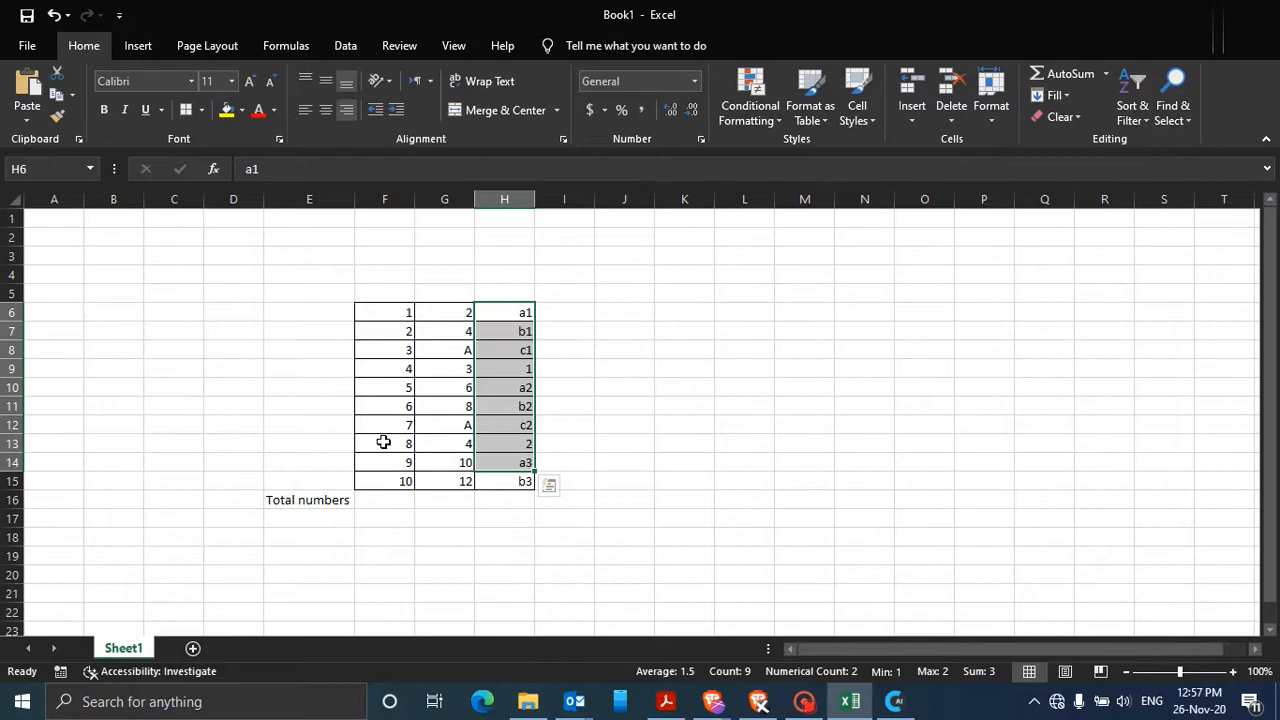
left_click(400, 310)
left_click_drag(400, 310, 405, 492)
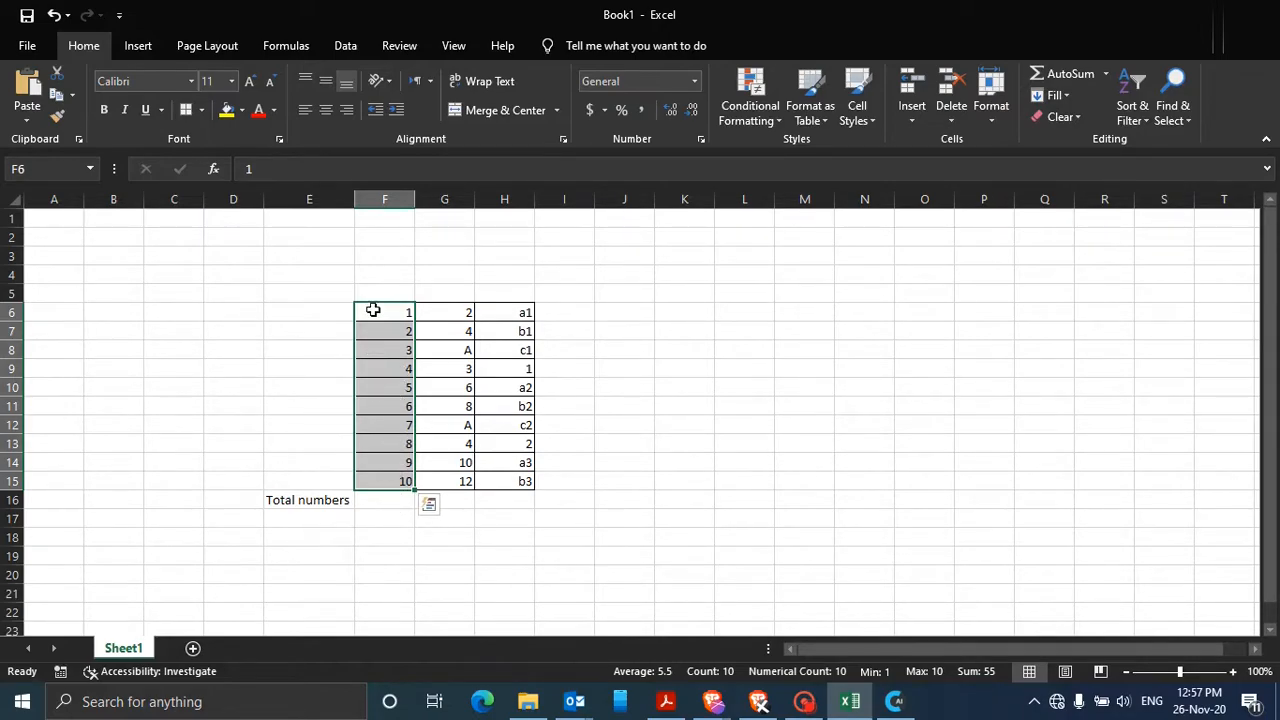
- Enter the formula =COUNT(F6:F15) in cell F16 of the Total numbers row and review it
left_click(369, 500)
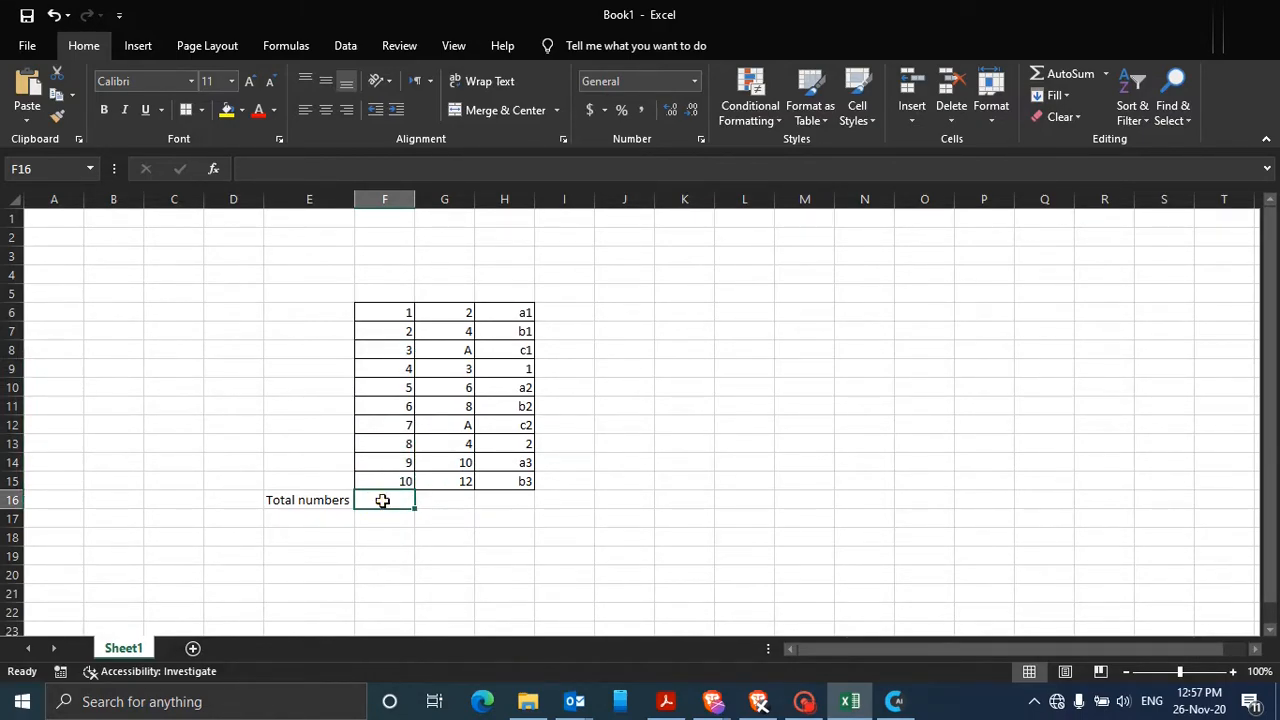
double_click(383, 501)
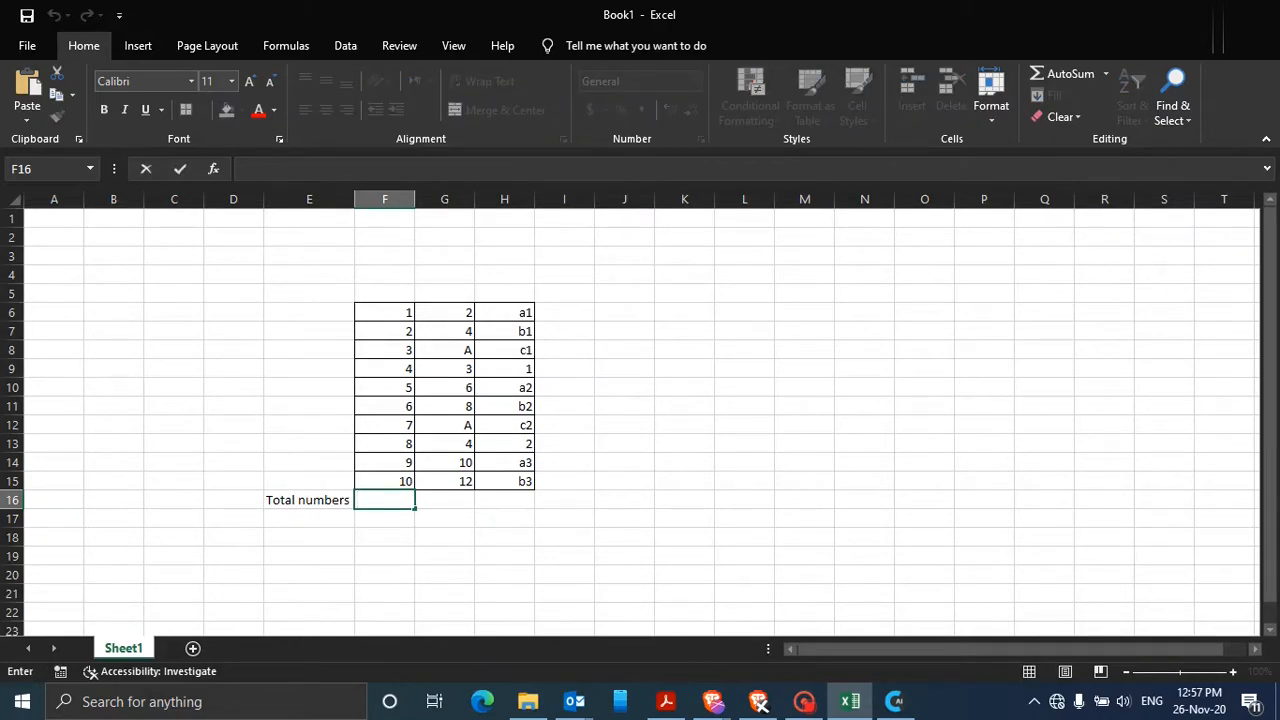
left_click(370, 178)
type("=")
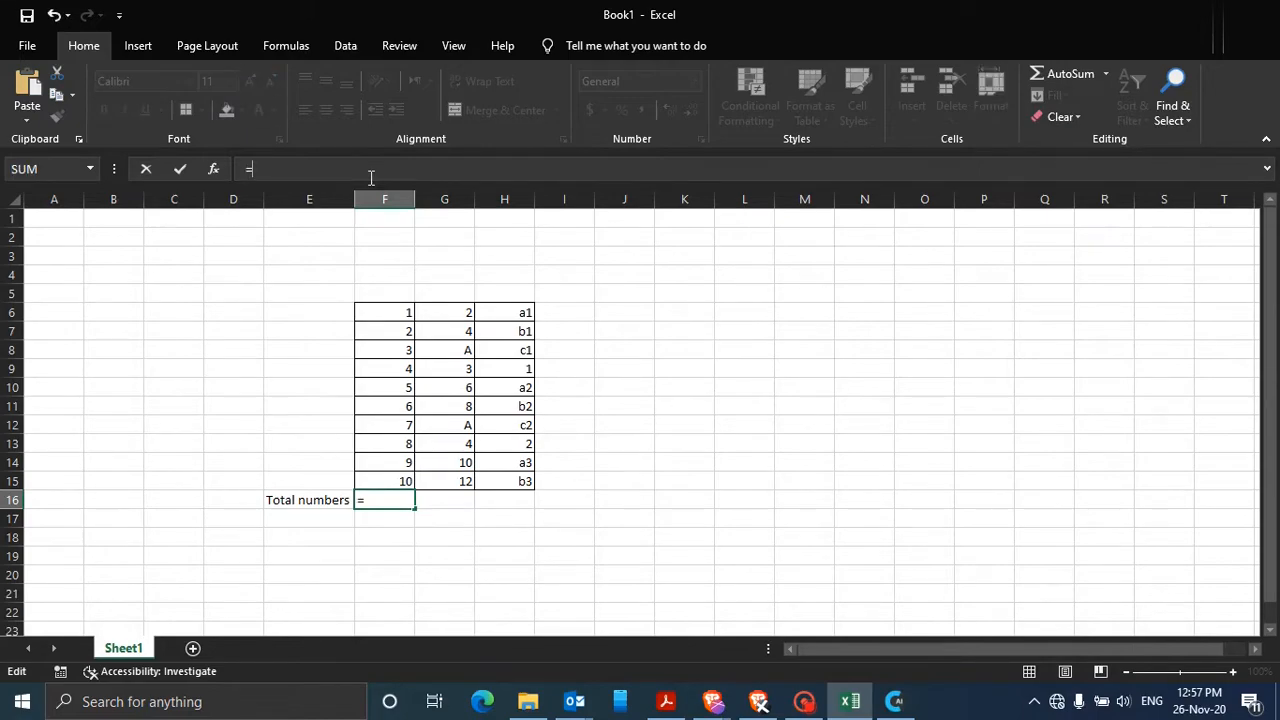
type("count")
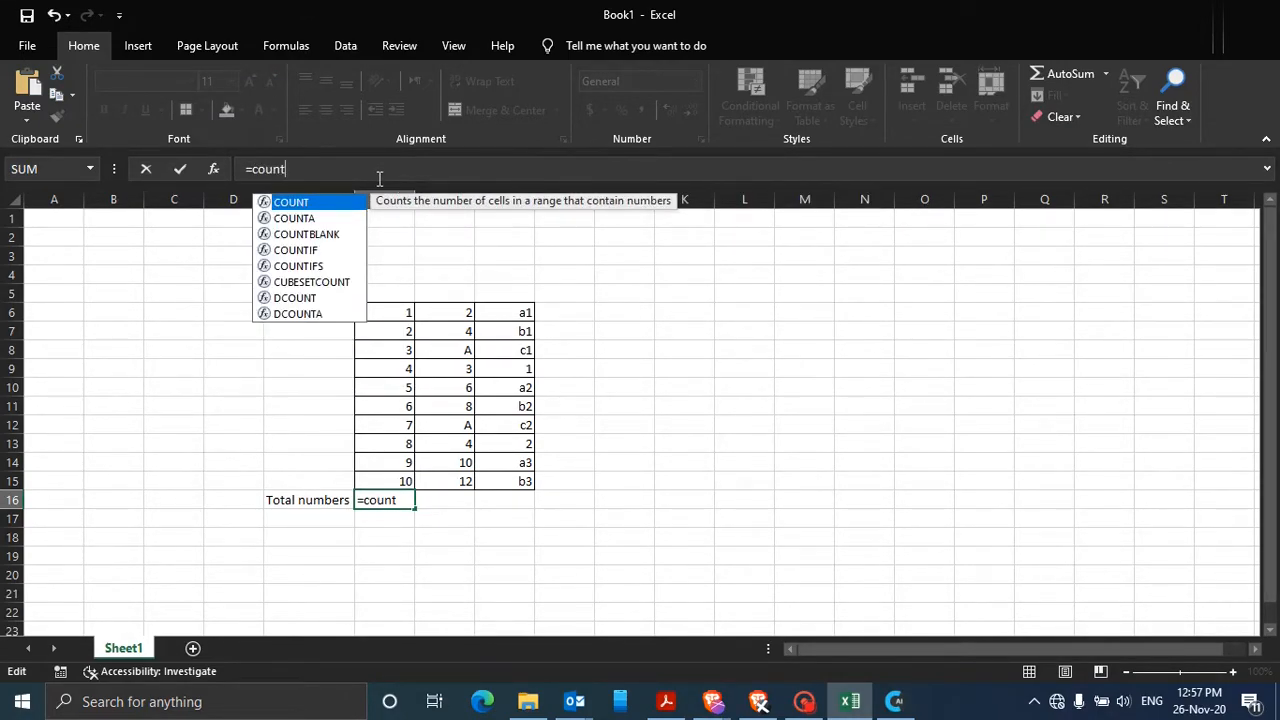
type("(")
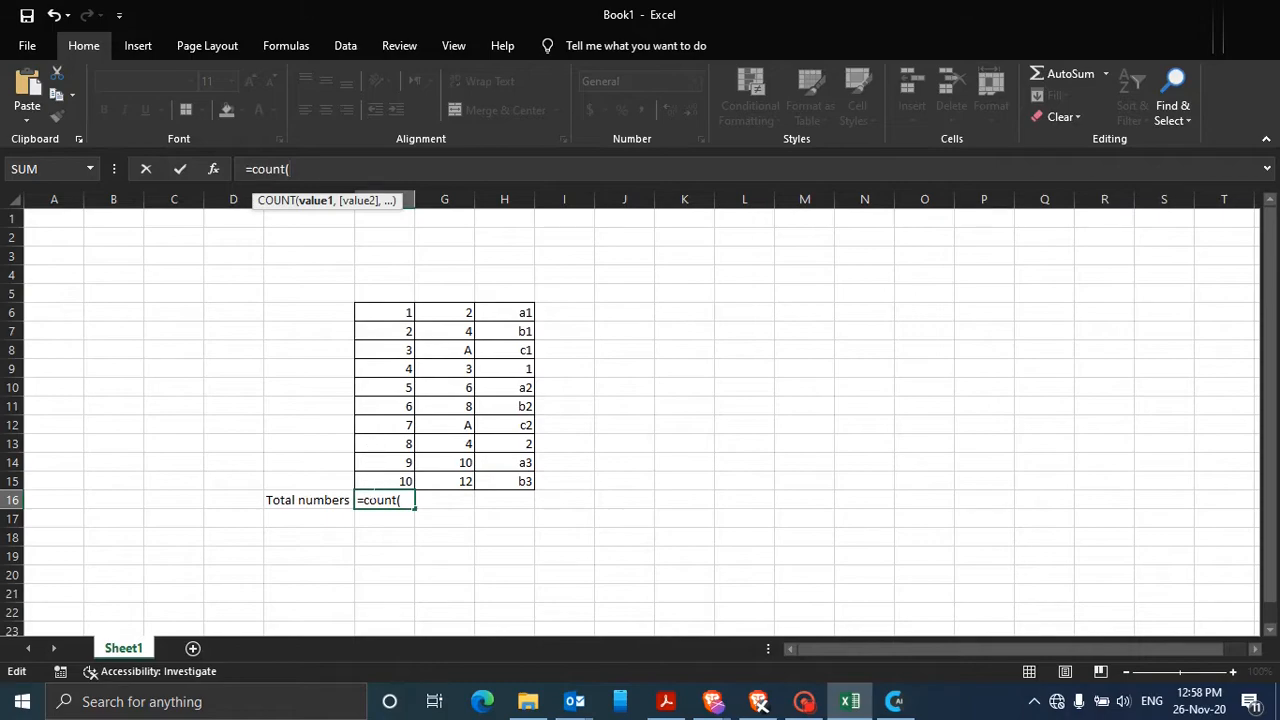
left_click_drag(406, 313, 399, 474)
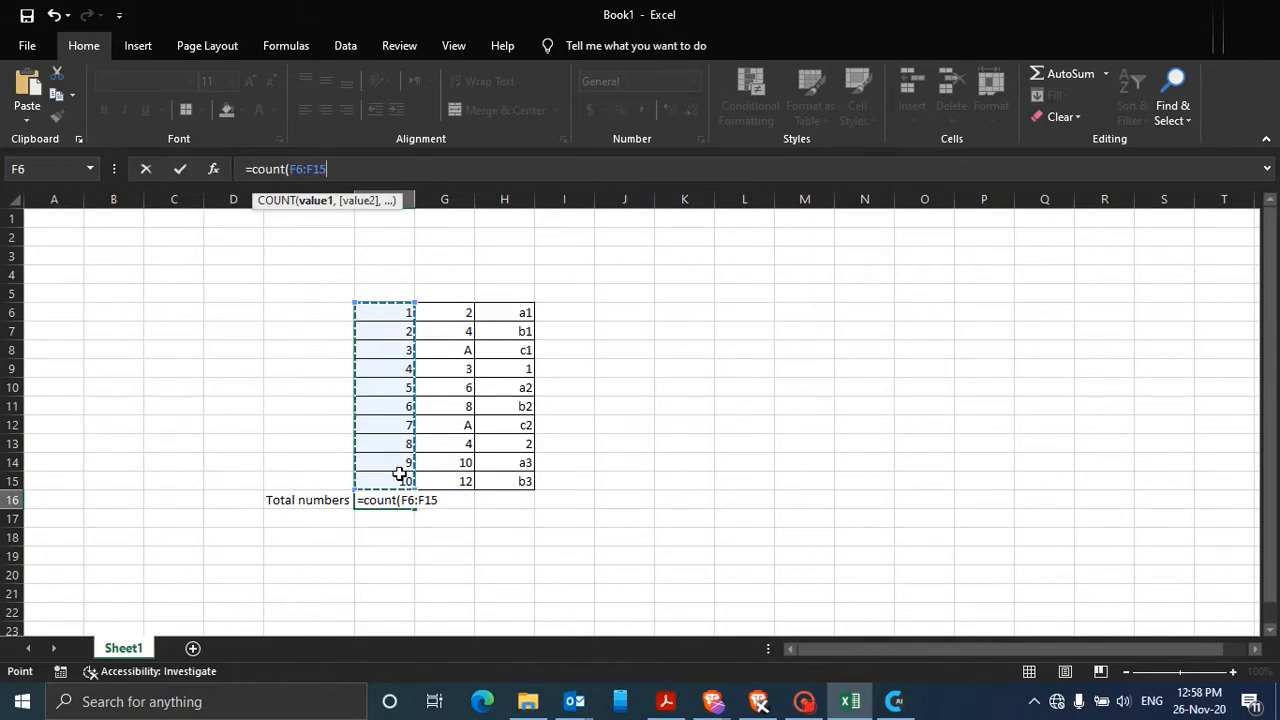
type(")")
key("Return")
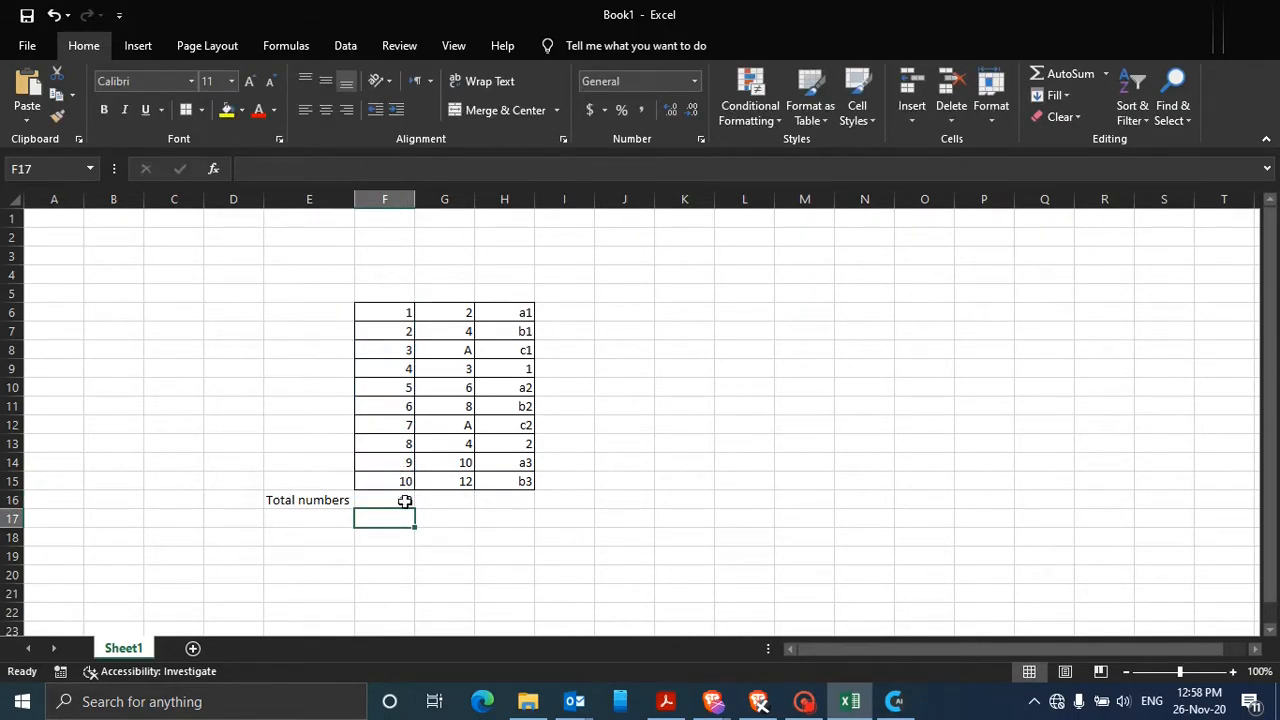
left_click(440, 513)
left_click(396, 503)
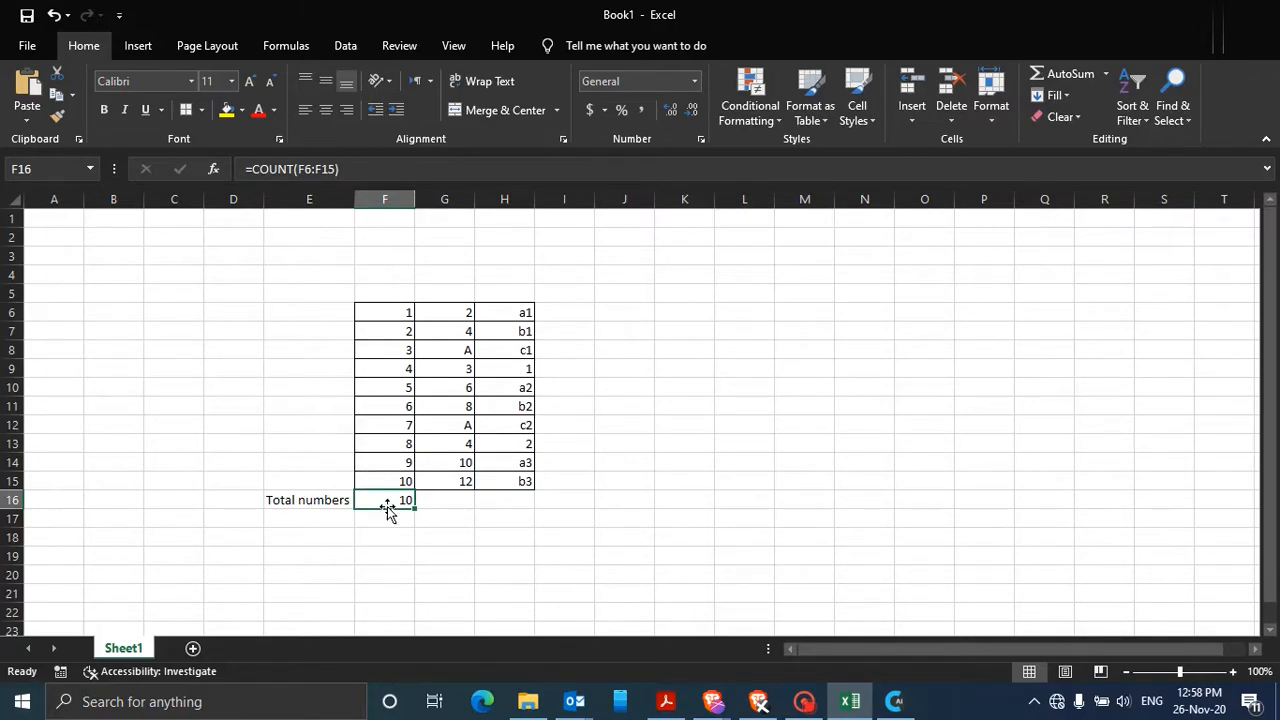
- Clear the value in cell F8 and check the COUNT formula in F16 against the column
left_click(394, 347)
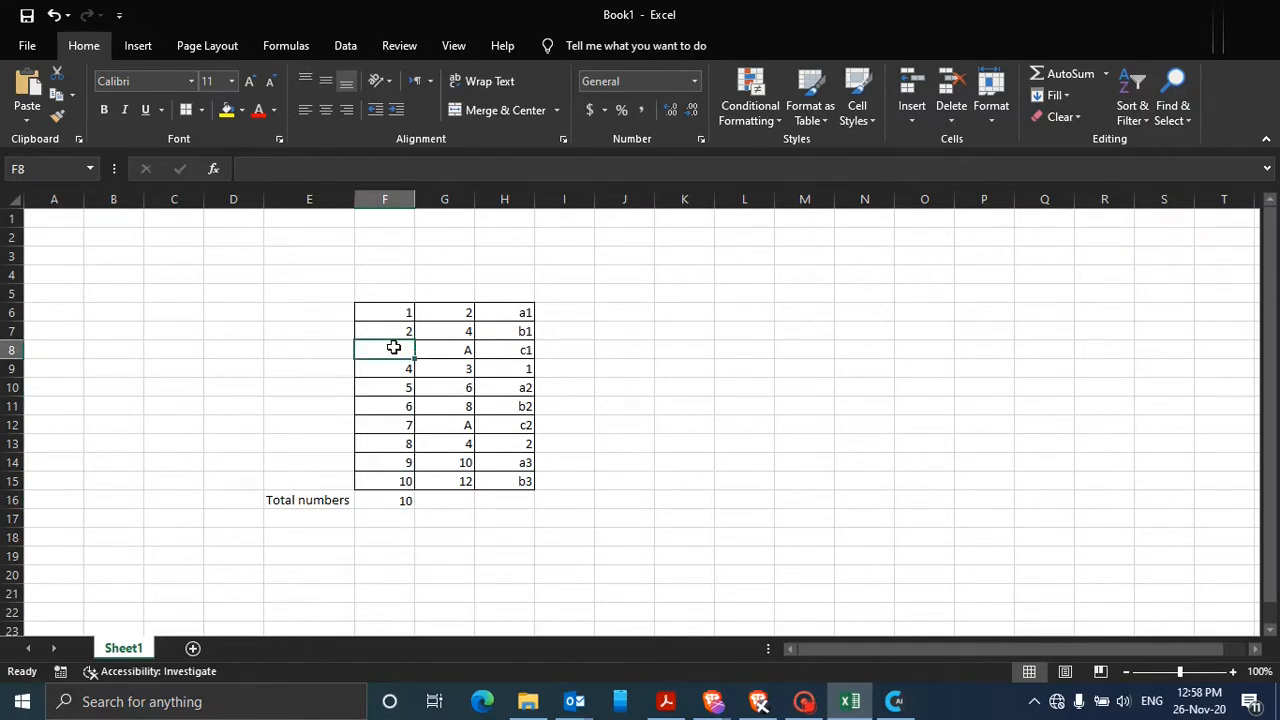
left_click_drag(403, 312, 382, 484)
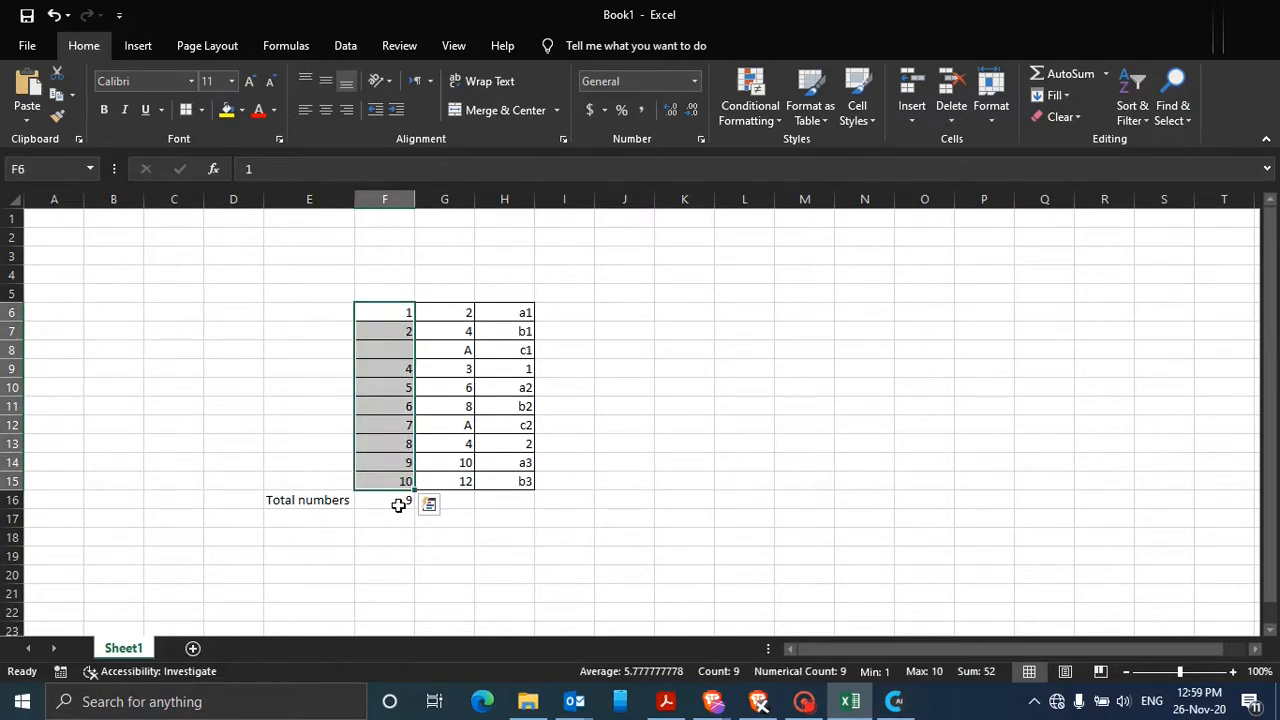
left_click(382, 504)
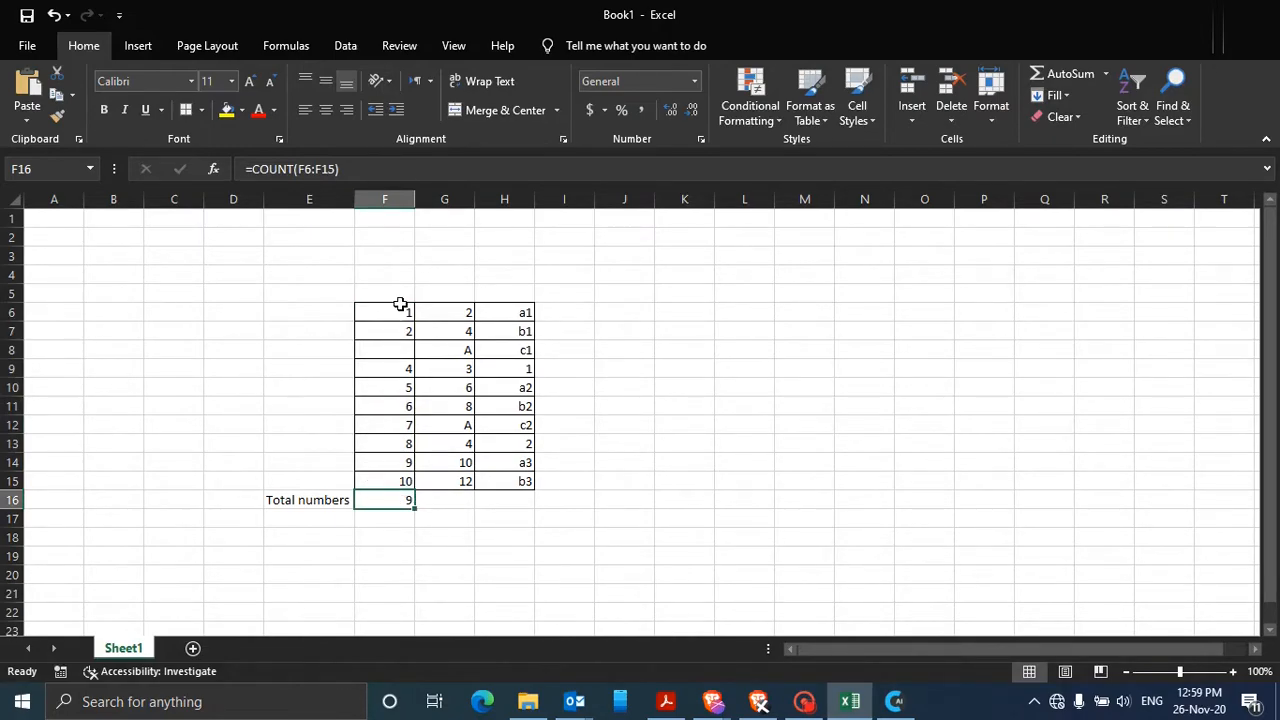
- Enter the formula =COUNT(G6:G15) in cell G16 of the Total numbers row
left_click(452, 505)
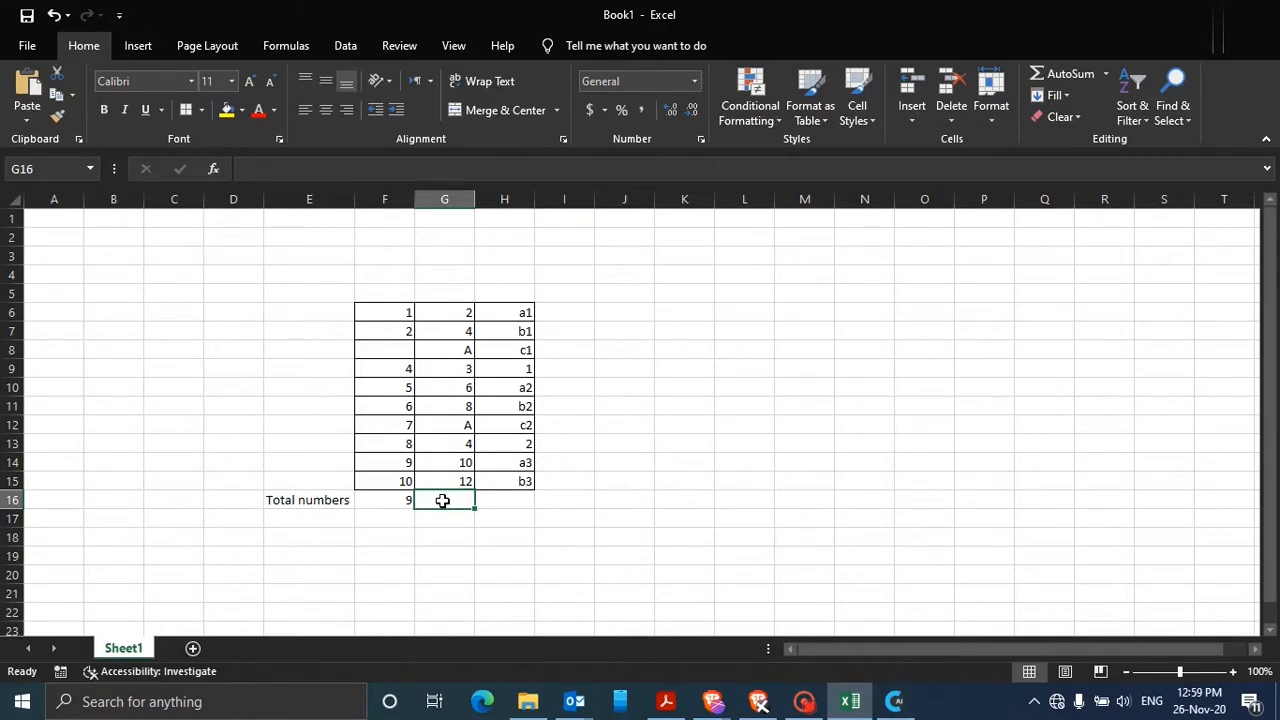
type("=")
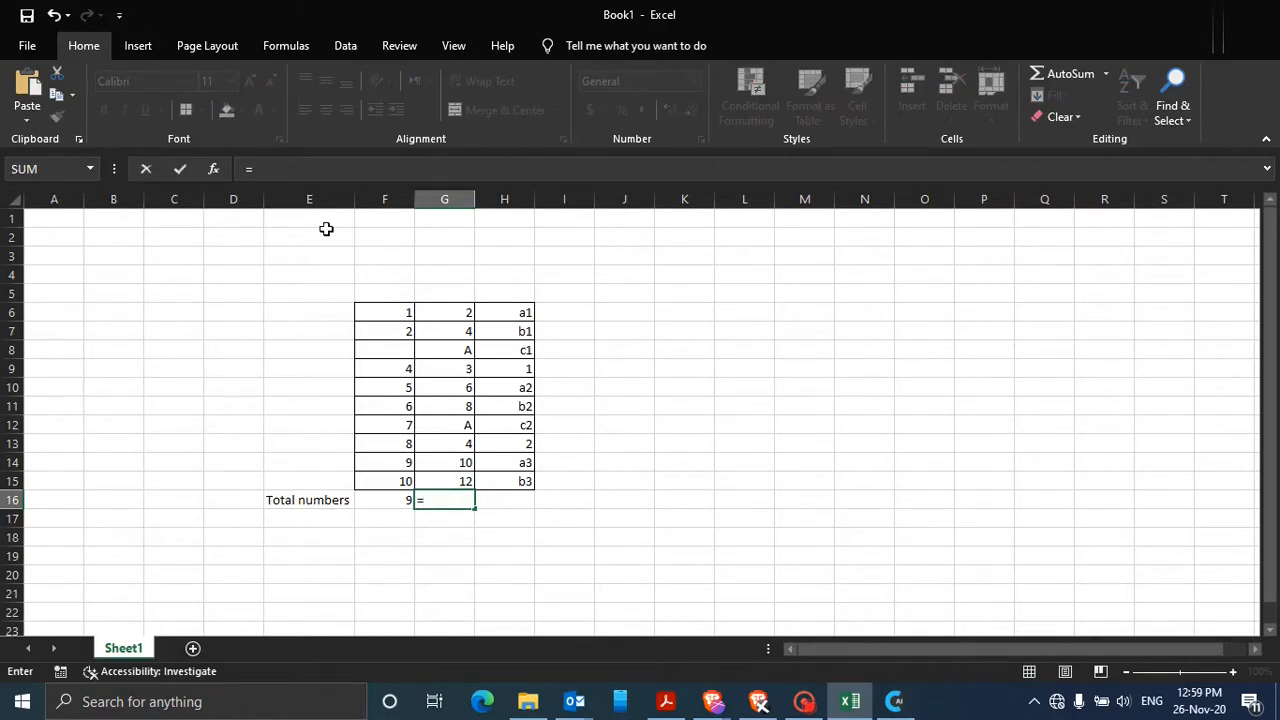
left_click(303, 167)
type("coun")
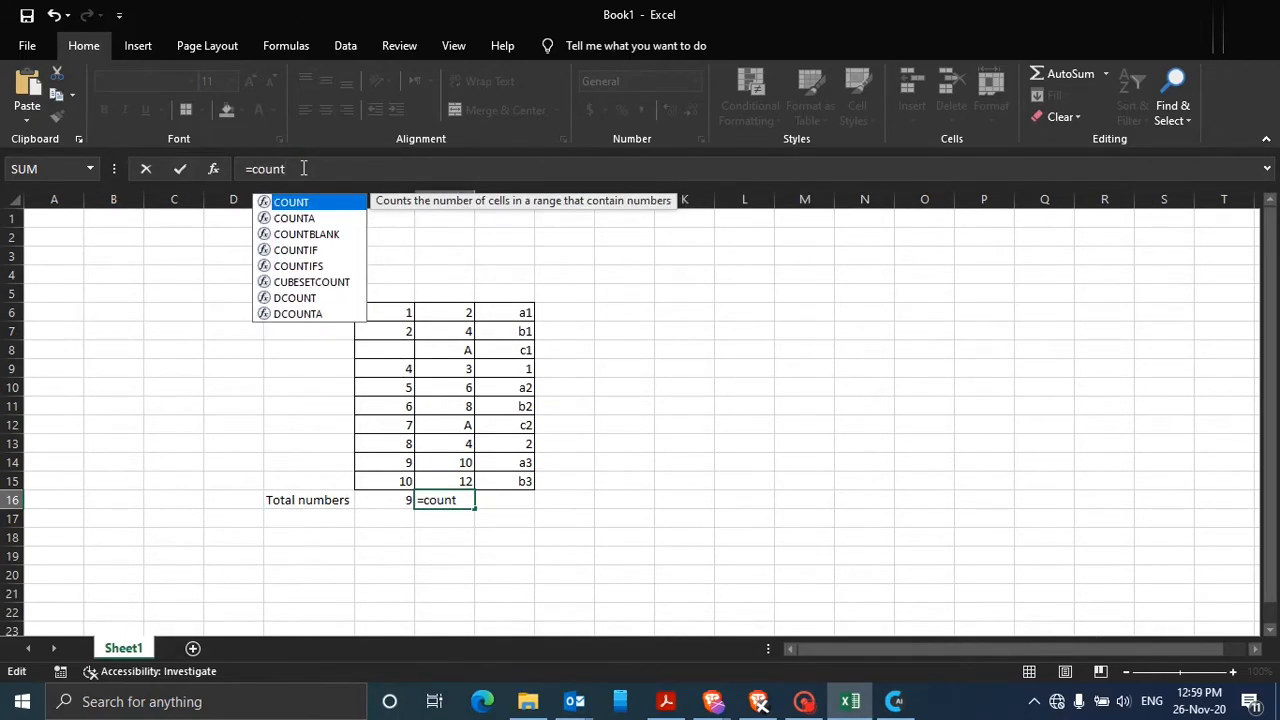
type("t(")
left_click_drag(447, 314, 450, 480)
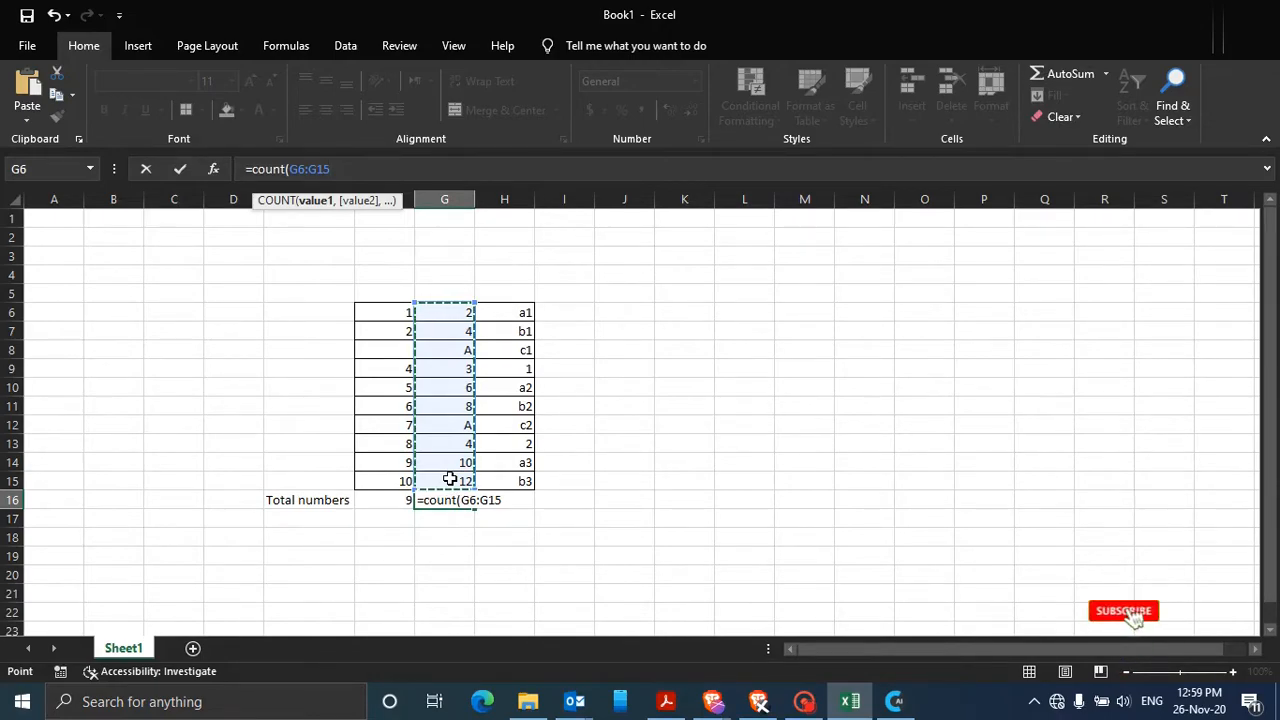
type(")")
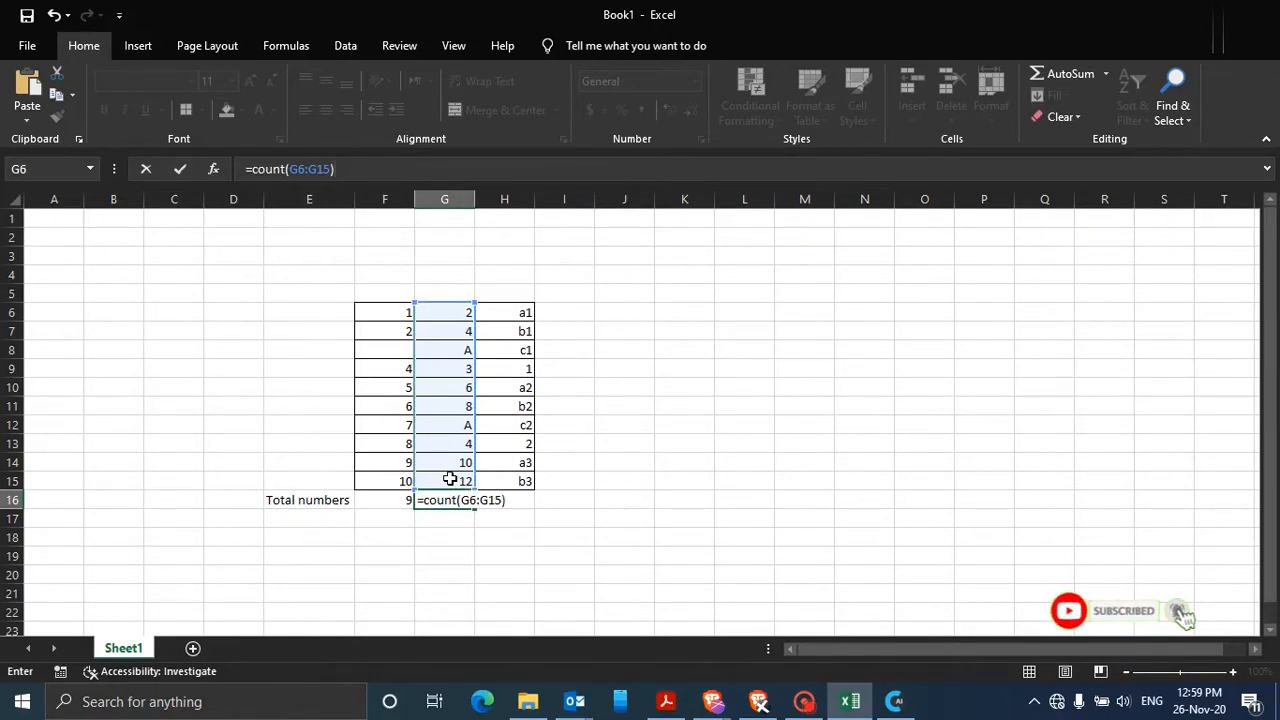
key("Return")
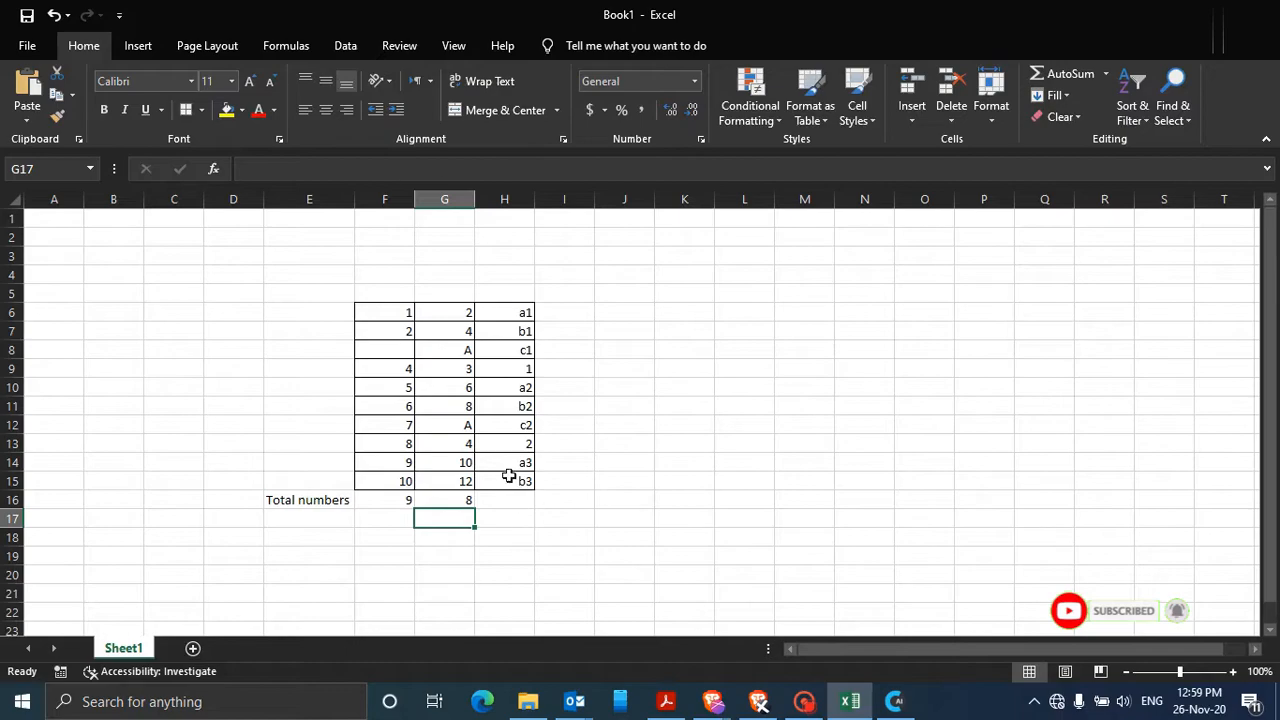
- Compare the COUNT formula in G16 with the G6:G15 entries, checking the text cells G8 and G12
left_click(446, 498)
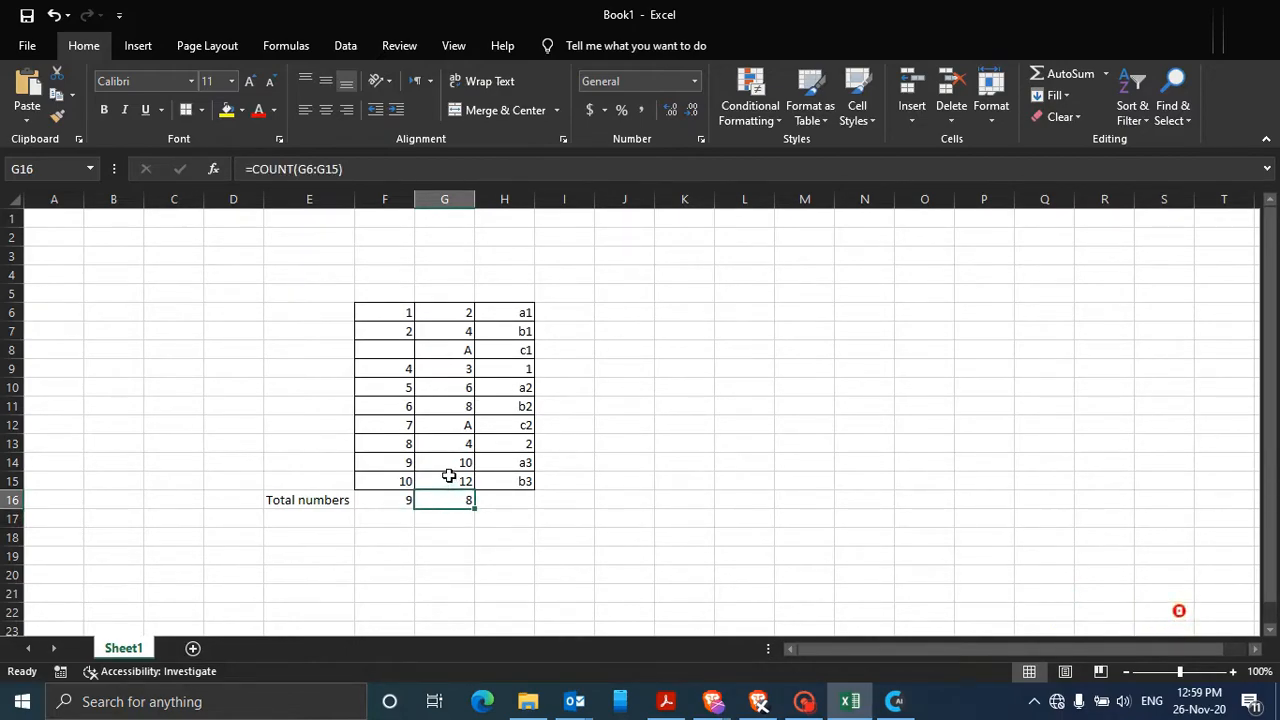
left_click_drag(454, 314, 455, 480)
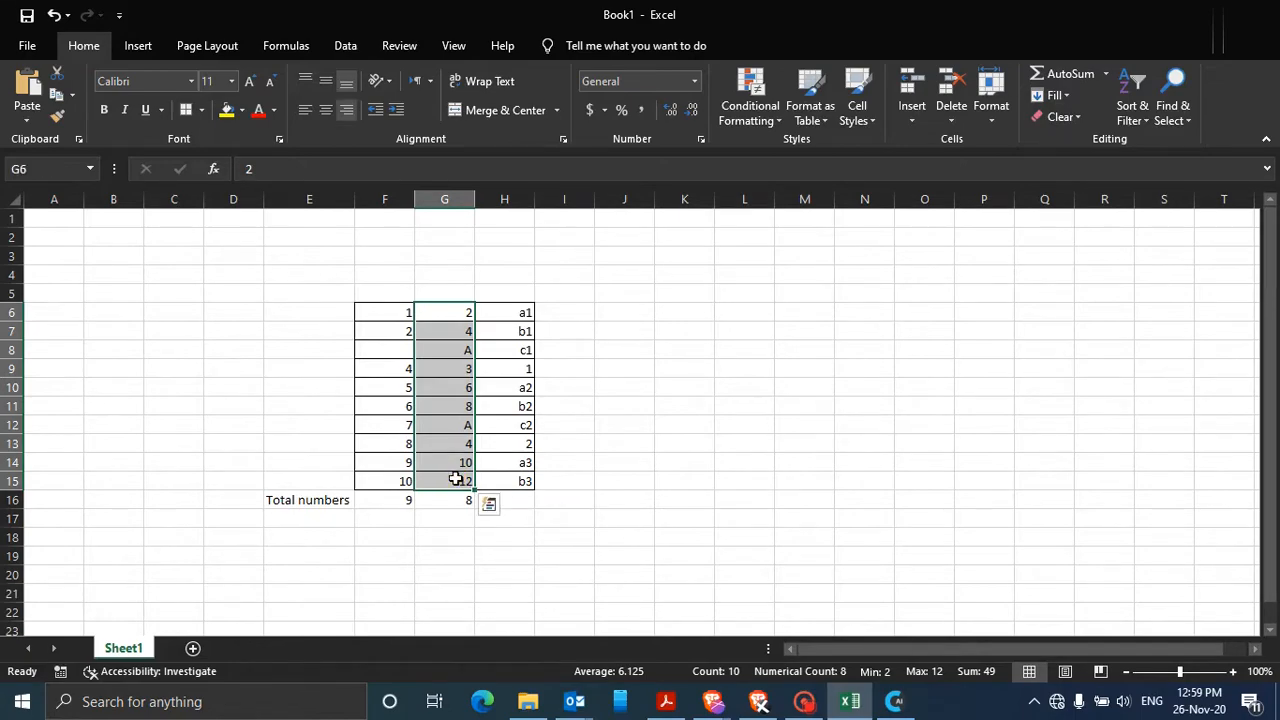
left_click(466, 356)
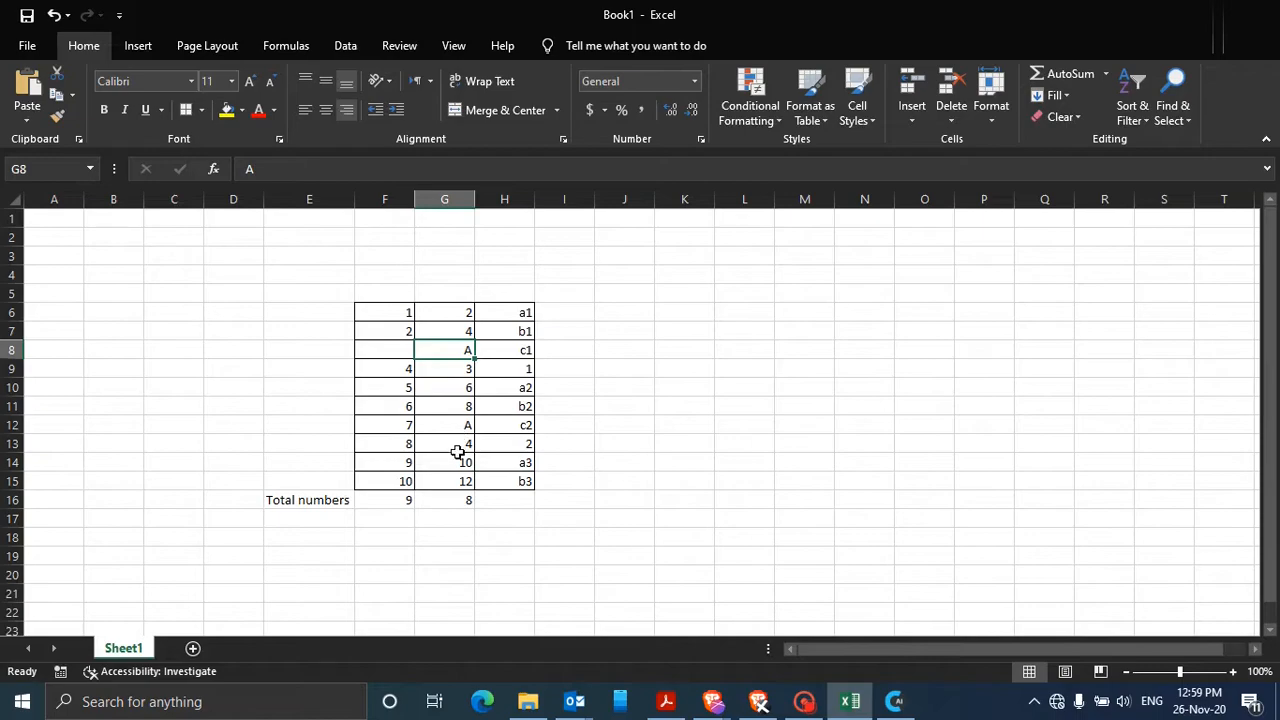
left_click(450, 428)
left_click(456, 350)
left_click(446, 442)
left_click(450, 428)
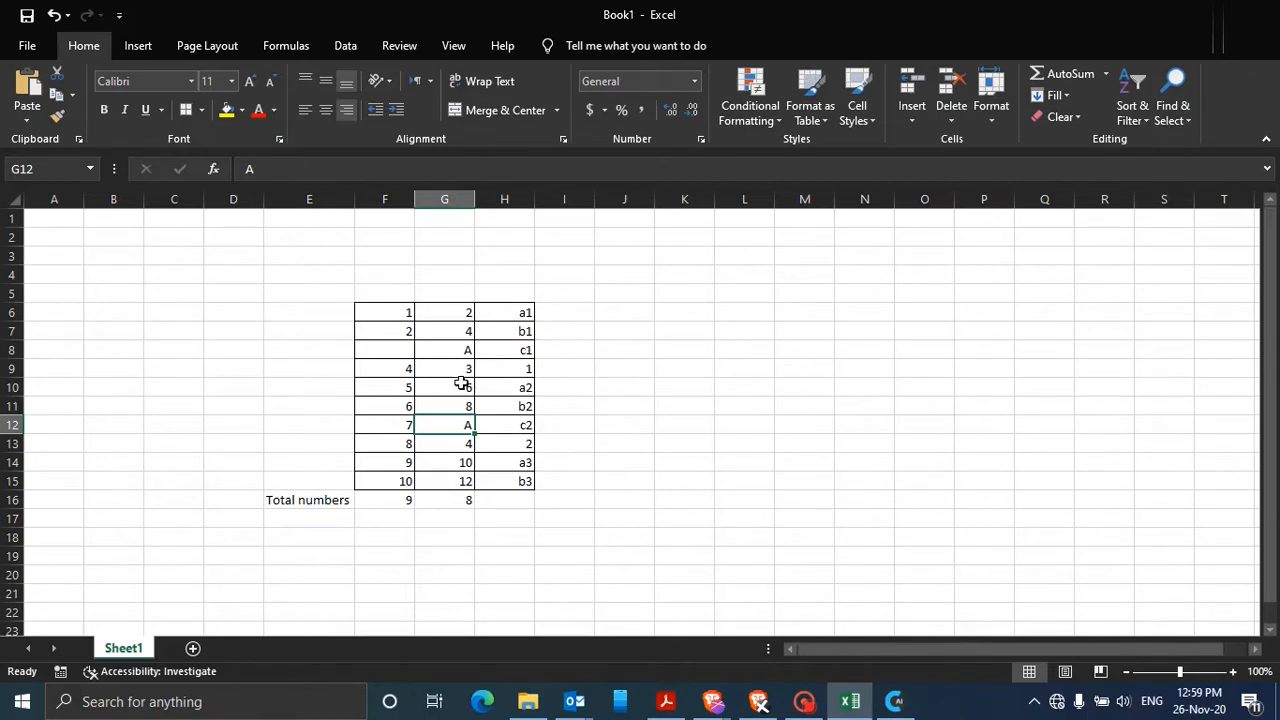
left_click(443, 499)
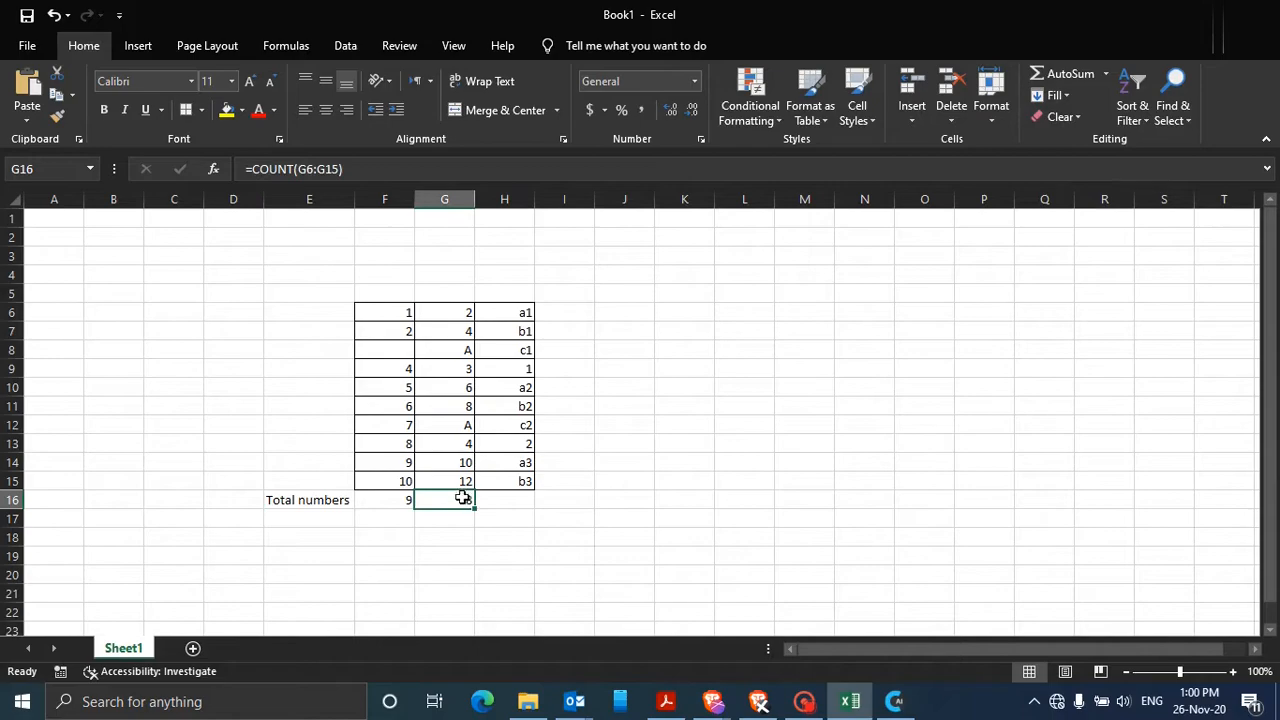
left_click(450, 428)
left_click(445, 352)
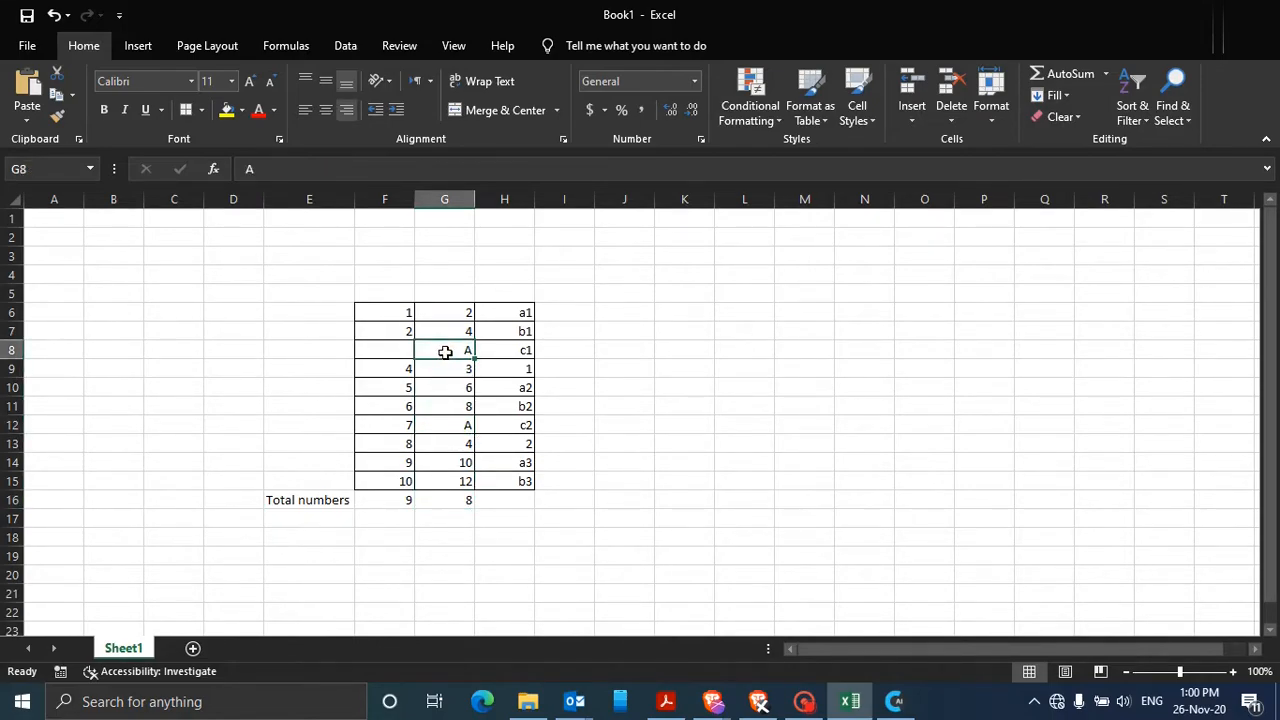
- Enter the formula =COUNT(H6:H15) in cell H16 of the Total numbers row
left_click(503, 498)
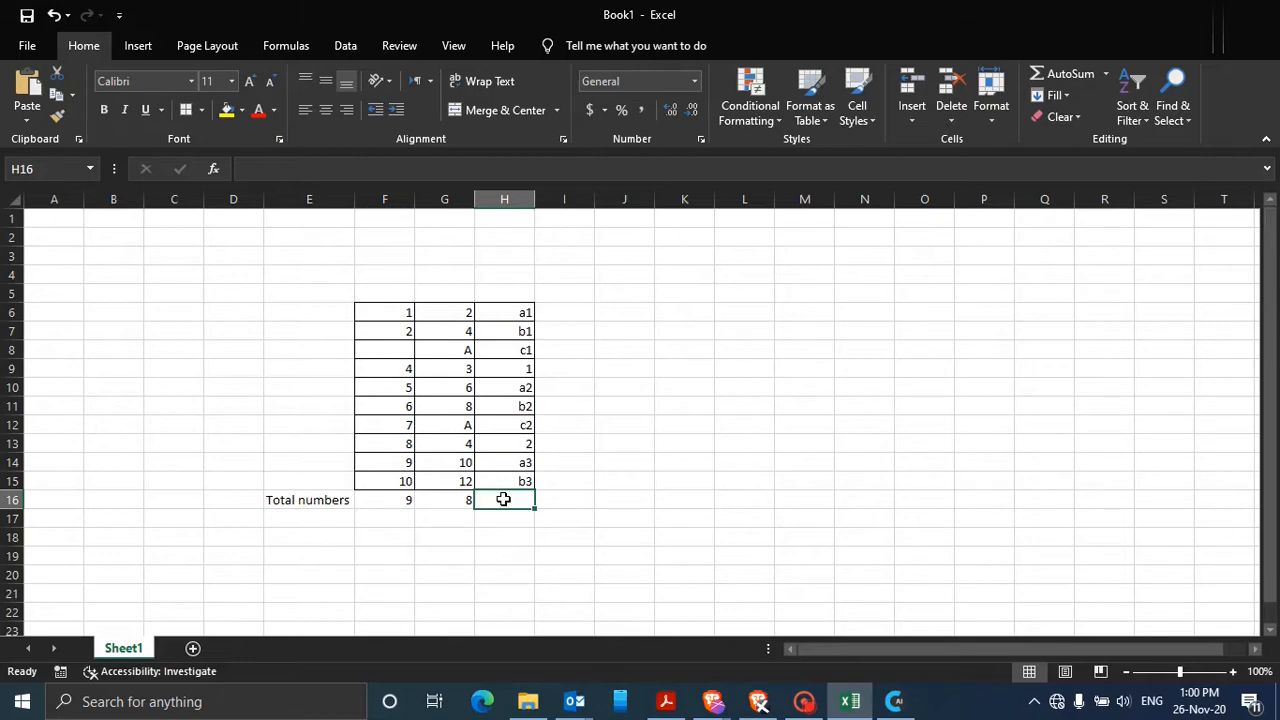
left_click_drag(503, 312, 509, 484)
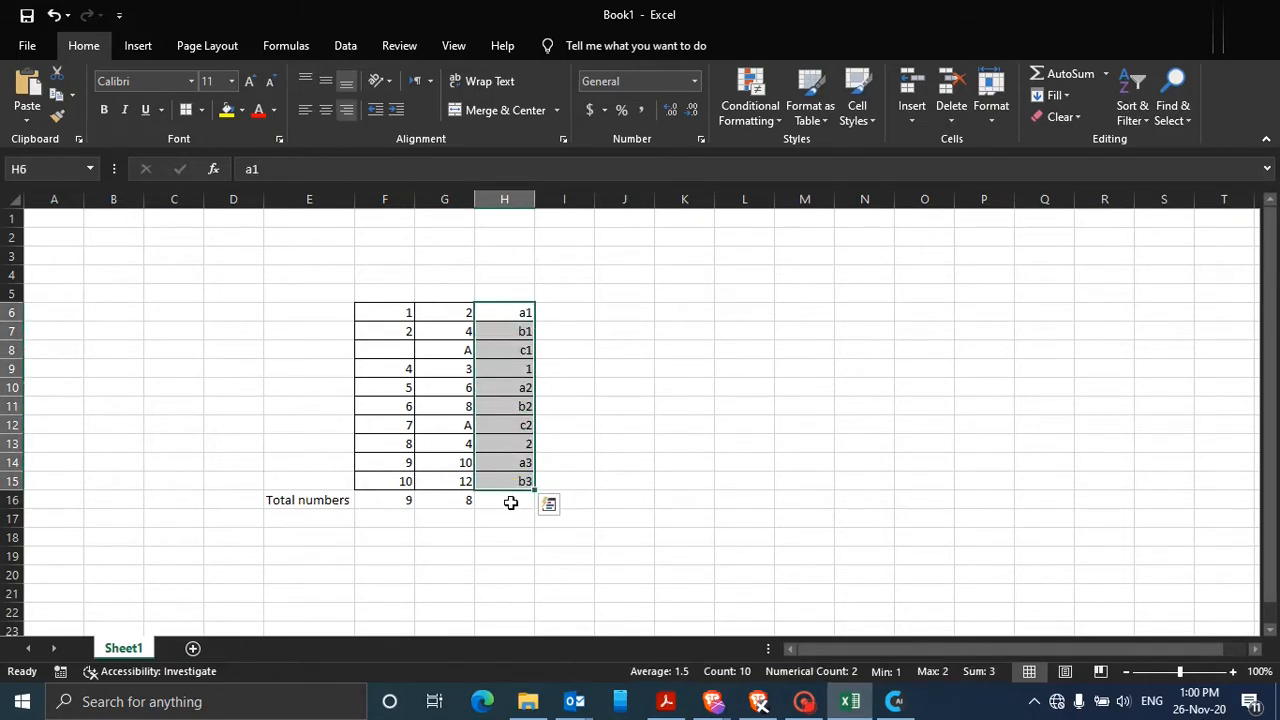
left_click(510, 502)
type("=")
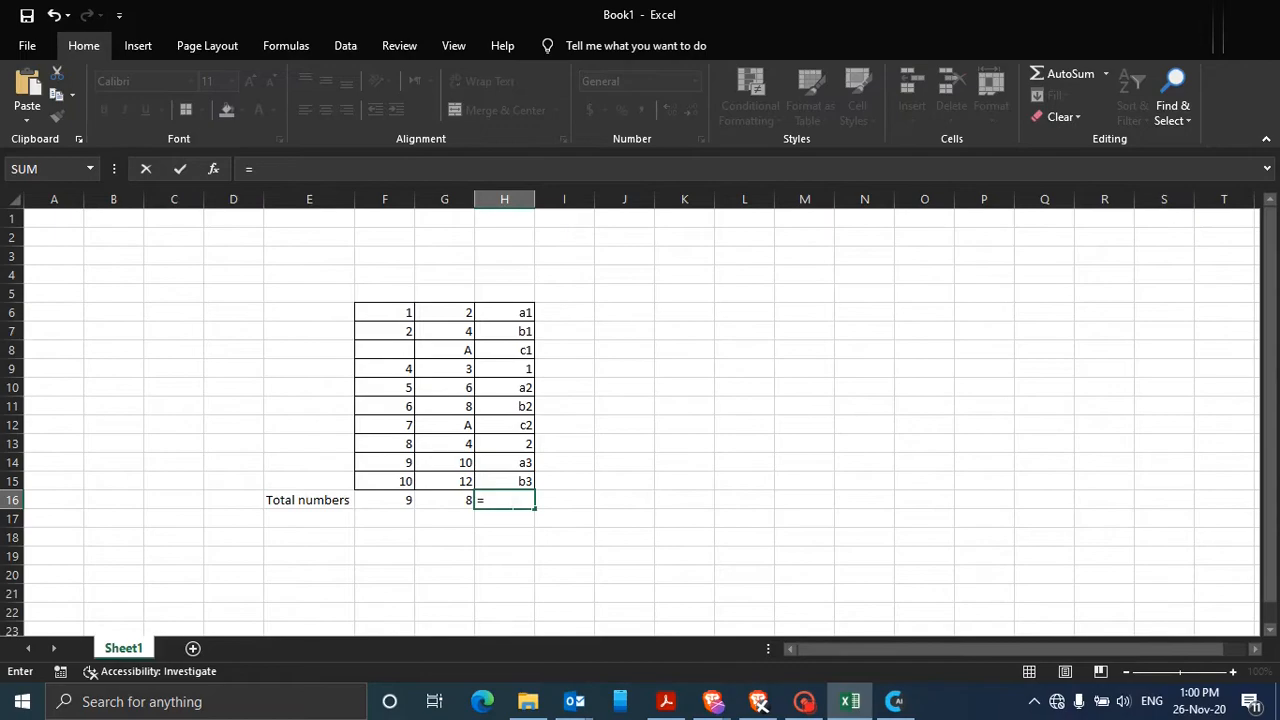
left_click(330, 168)
type("count")
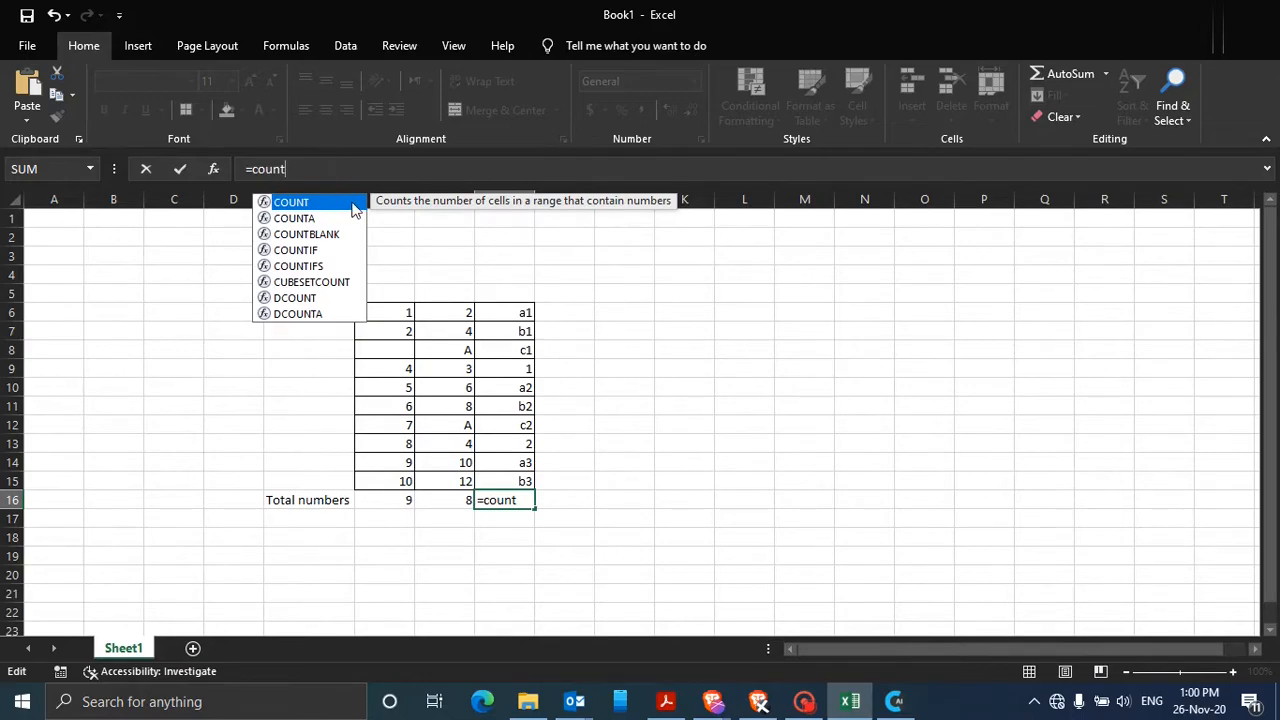
type("(")
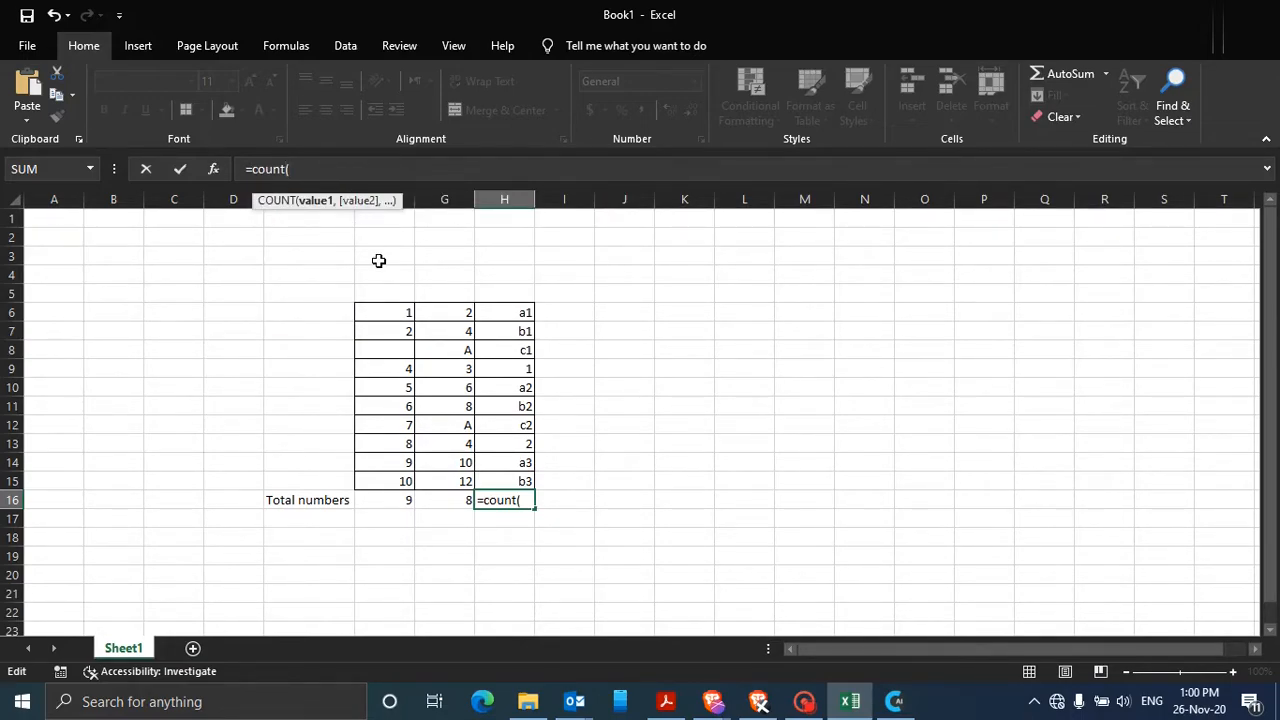
left_click_drag(483, 314, 511, 483)
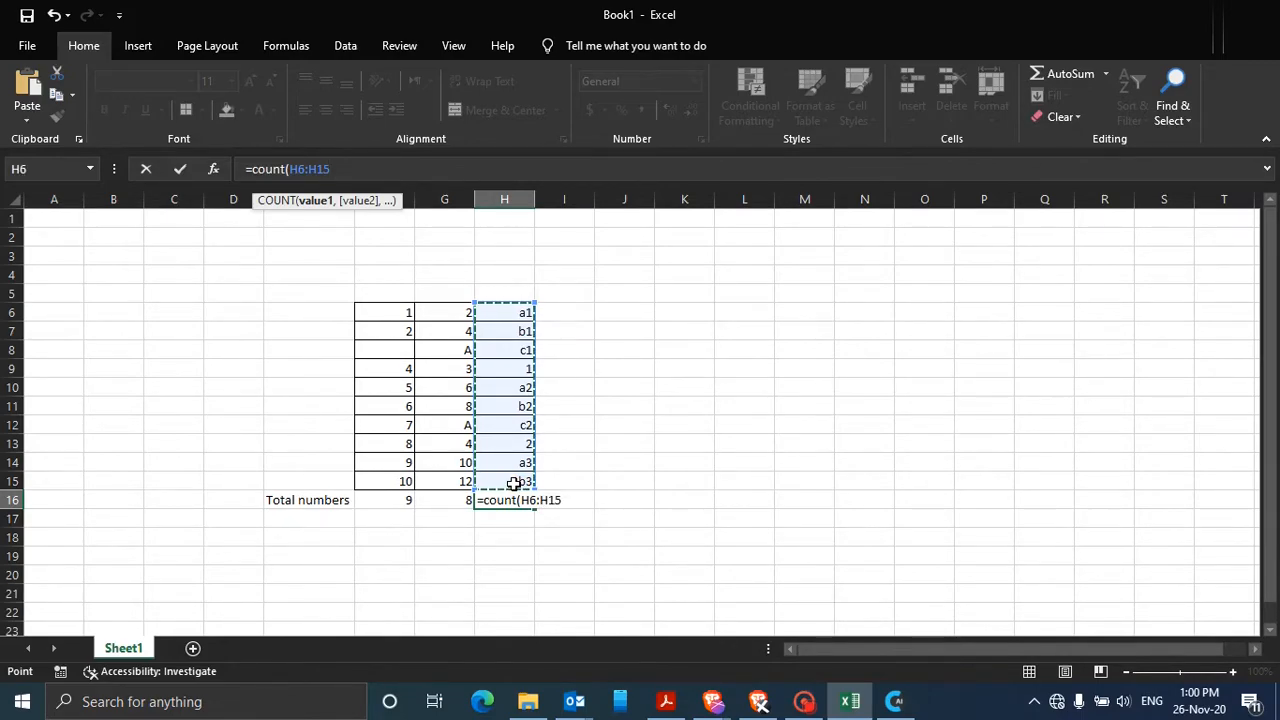
type(")")
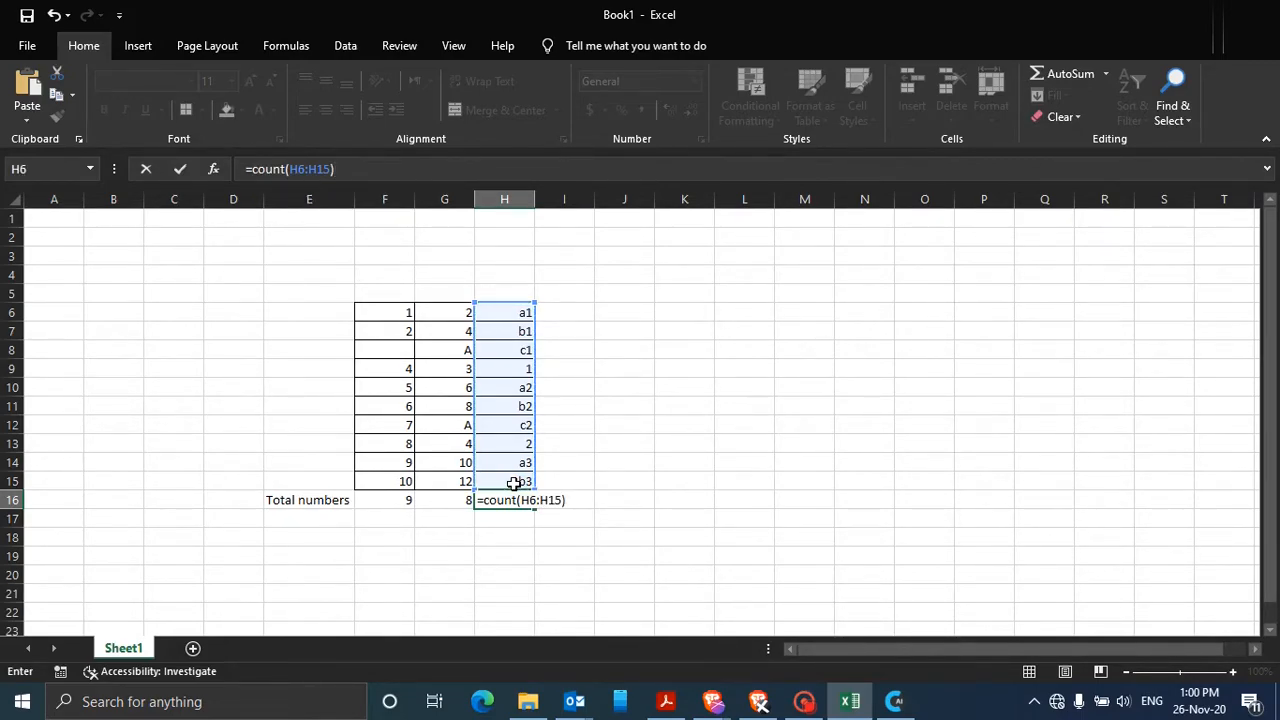
key("Return")
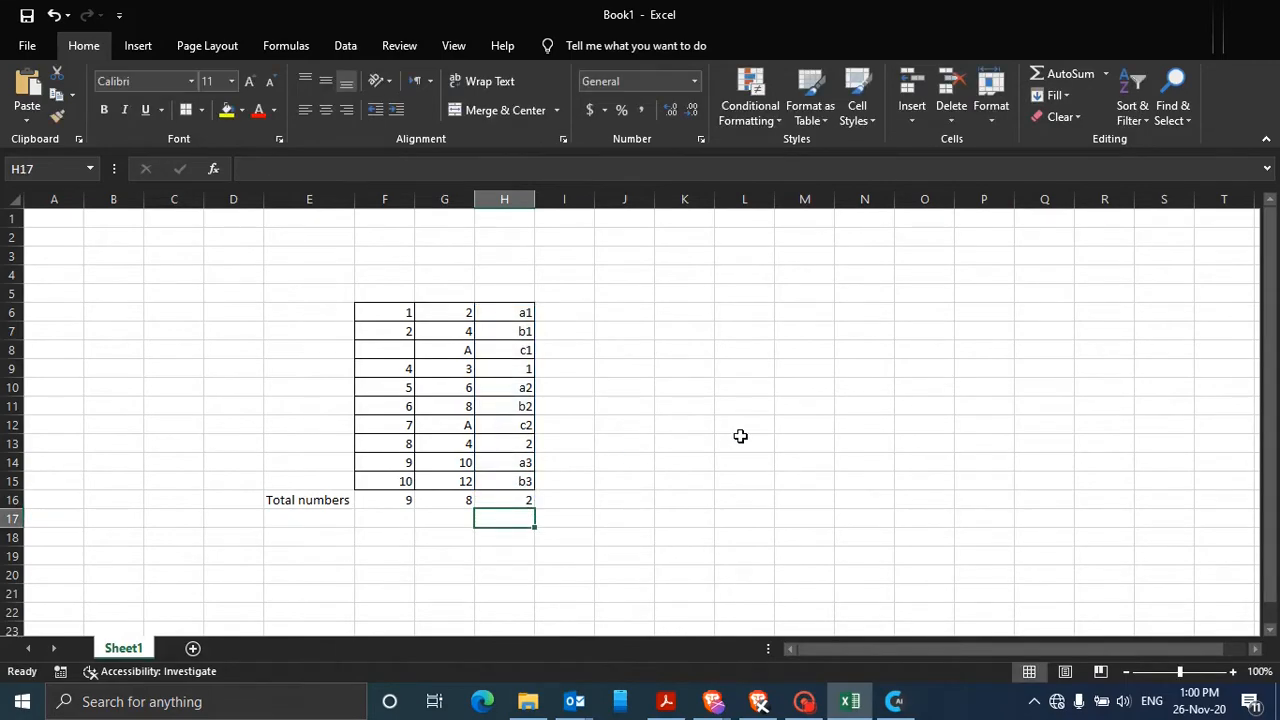
- Compare the COUNT formula in H16 with the H6:H15 entries, checking the numeric cells H9 and H13 against the text cells
left_click(512, 496)
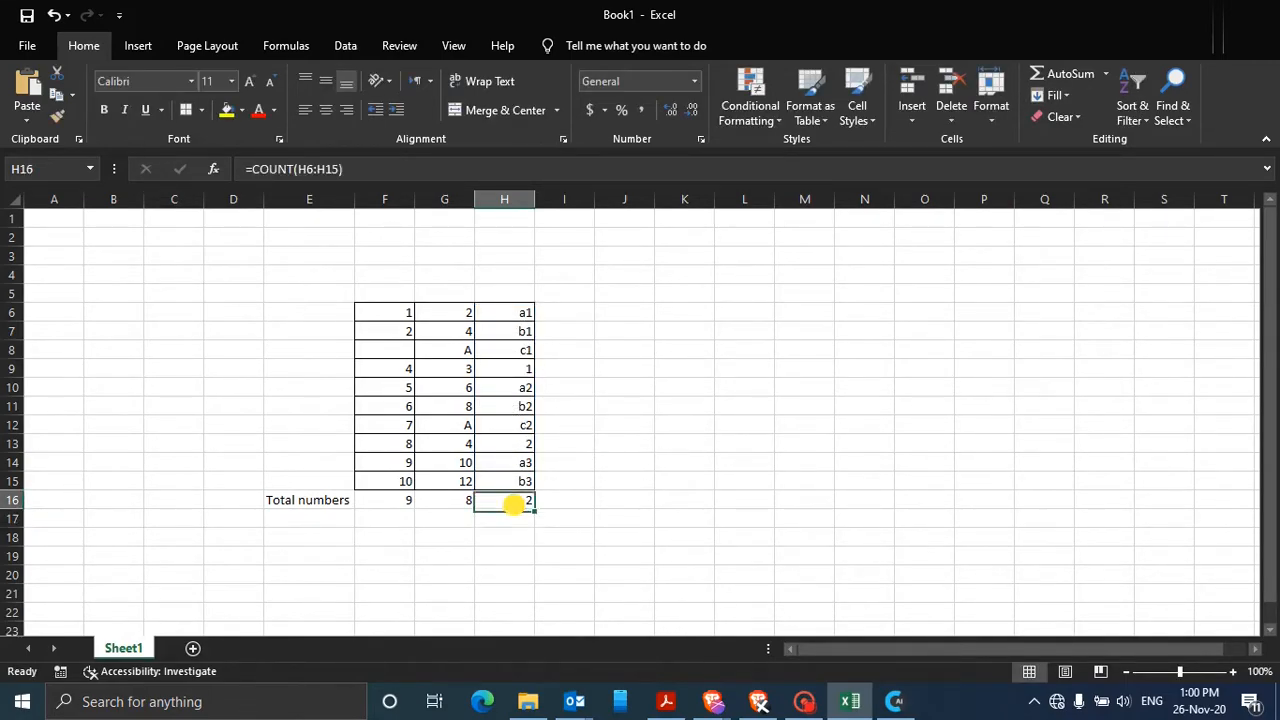
left_click(512, 316)
left_click_drag(512, 318, 508, 477)
left_click(496, 502)
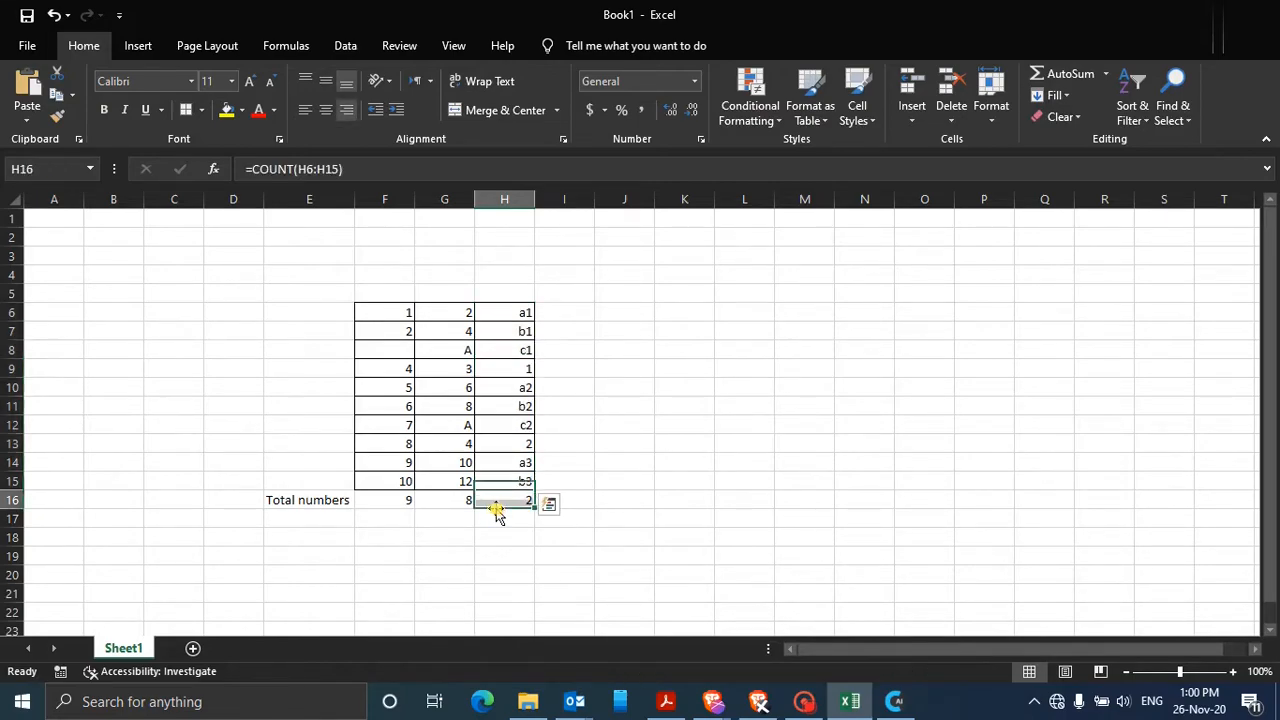
mouse_move(517, 314)
left_mouse_down()
mouse_move(509, 388)
mouse_move(503, 318)
left_mouse_up()
left_click(507, 313)
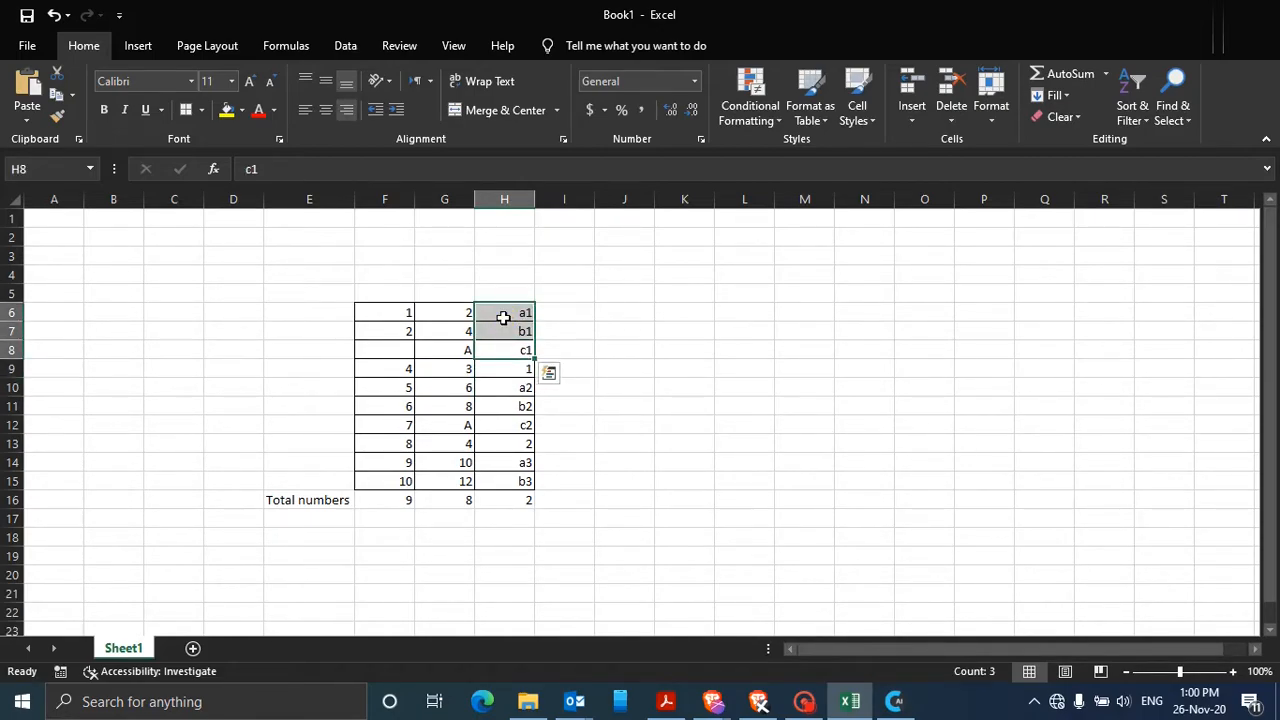
left_click(521, 373)
left_click(528, 440)
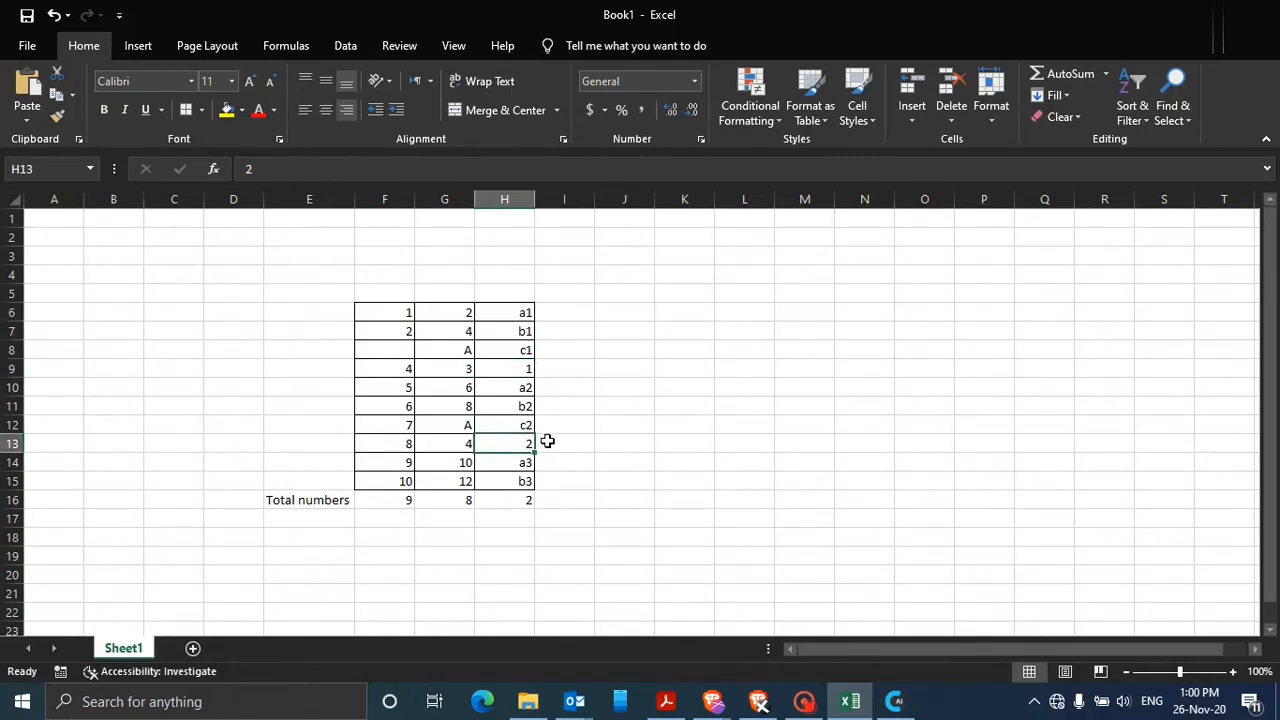
left_click(527, 370)
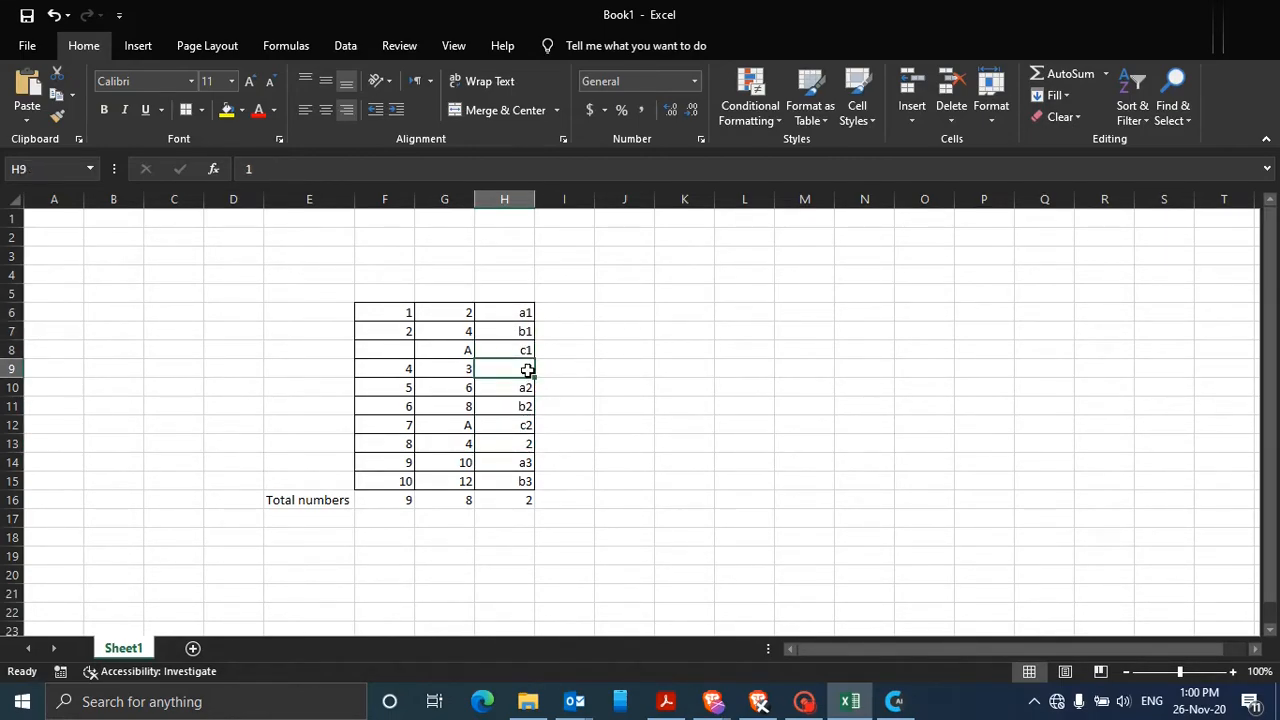
left_click(512, 446)
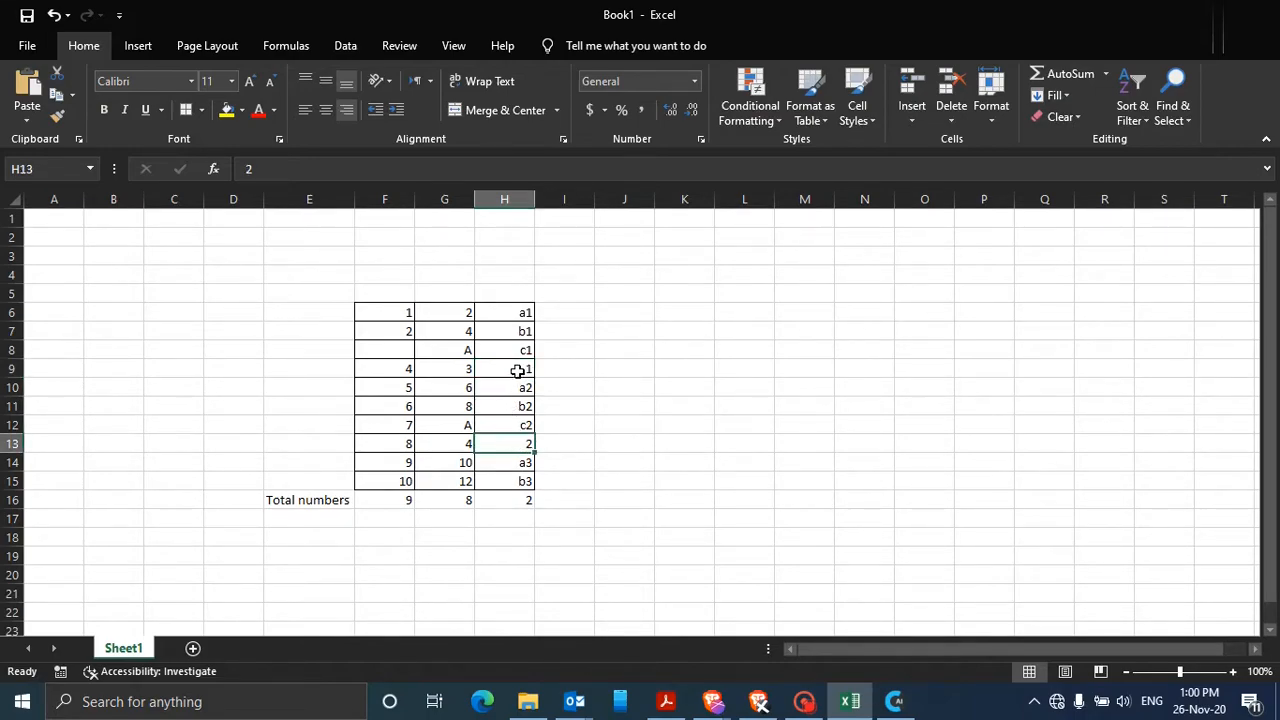
left_click(513, 505)
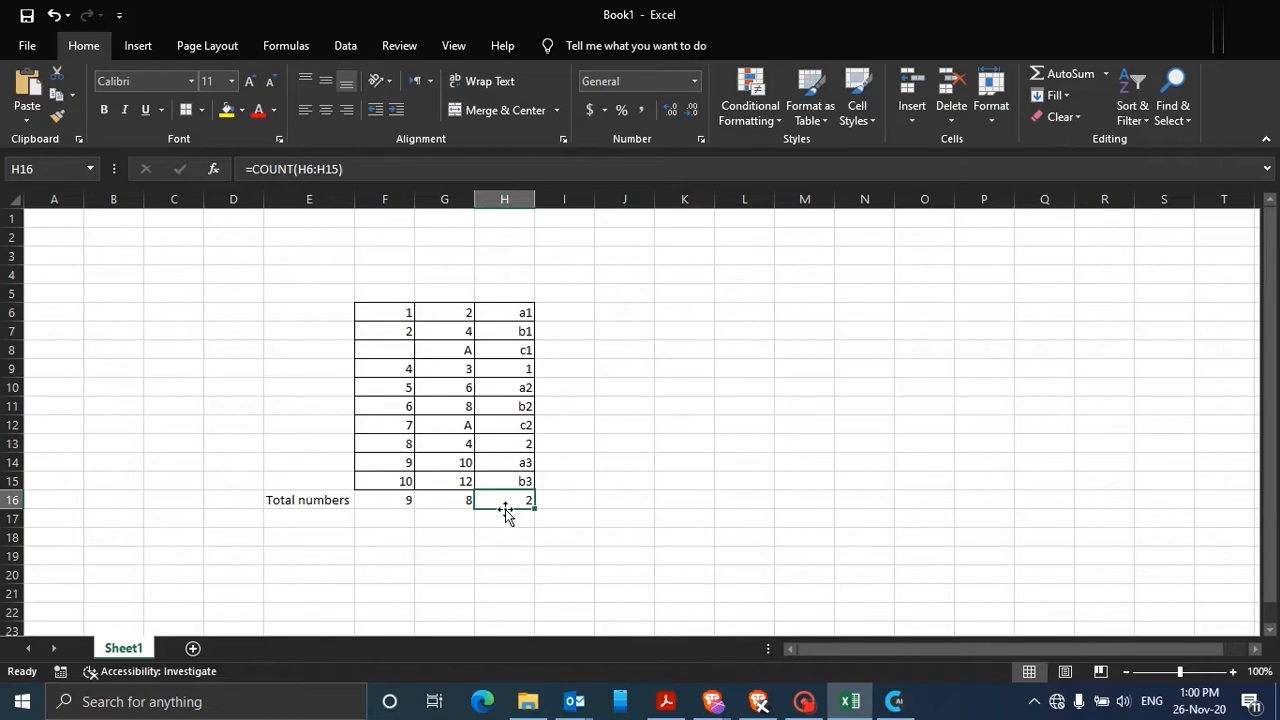
left_click(511, 467)
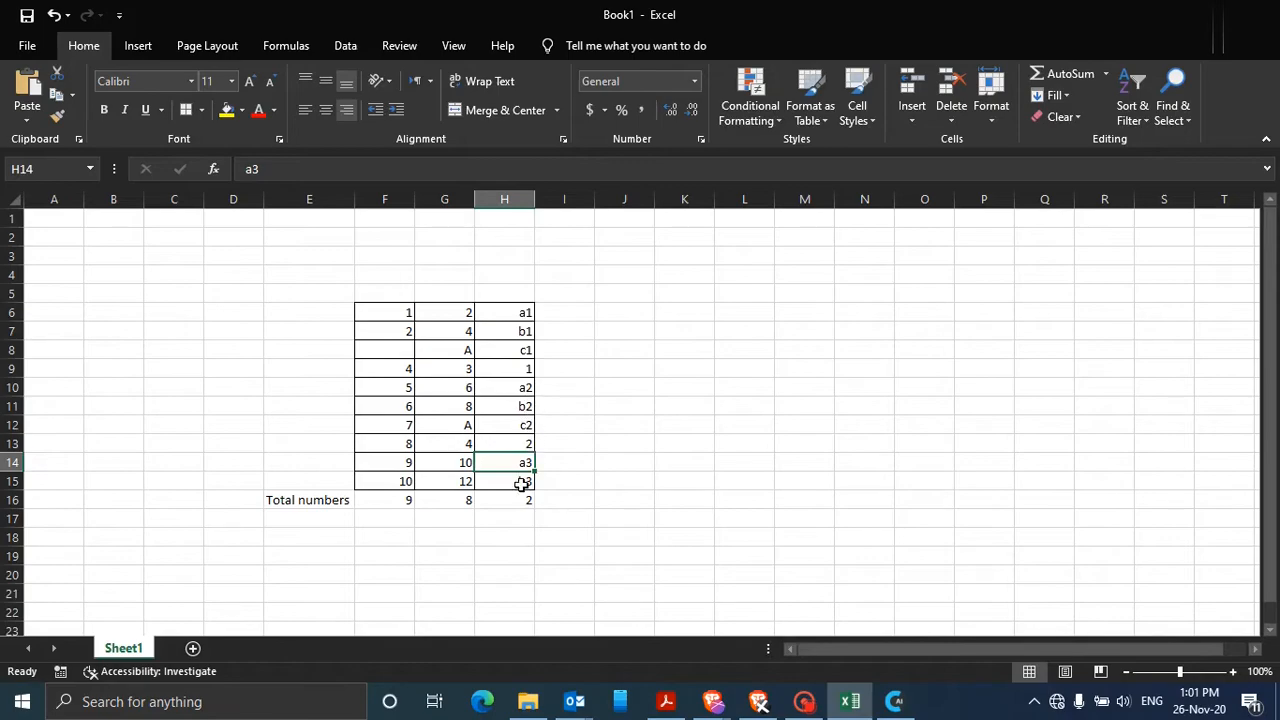
left_click(489, 502)
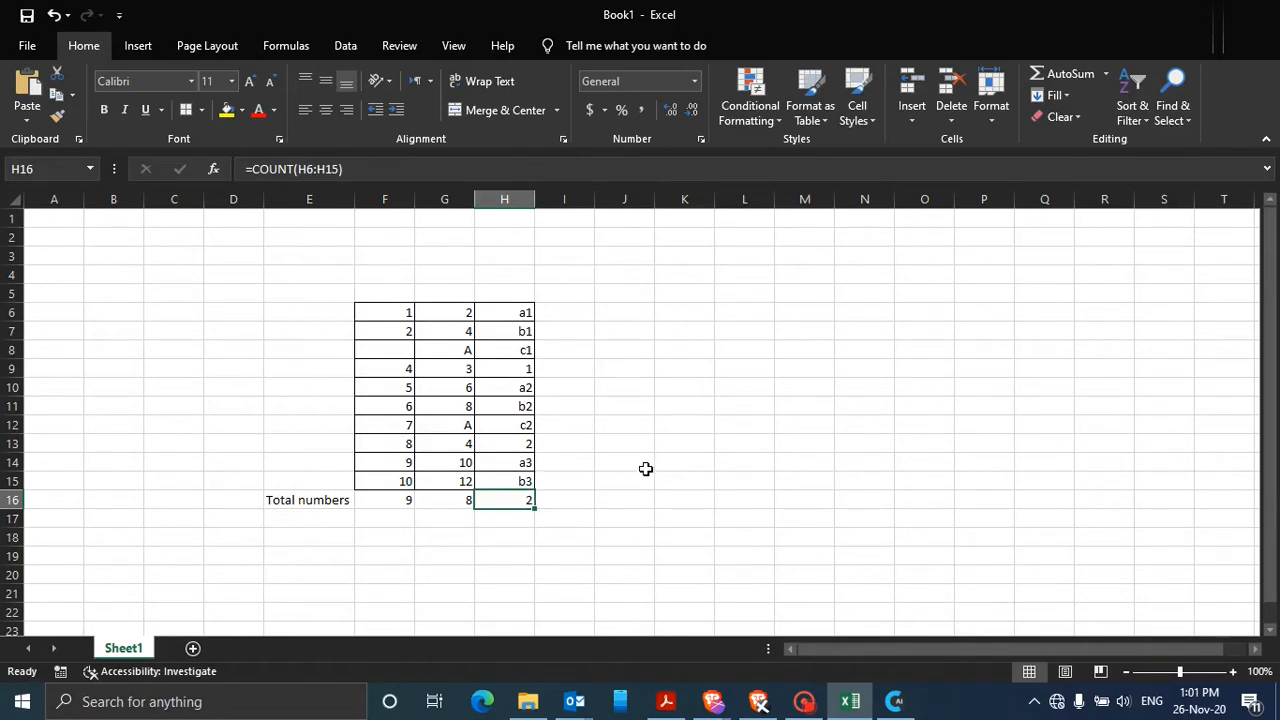
- Add the label Total in cell K14, beside the table
left_click(688, 482)
left_click(682, 463)
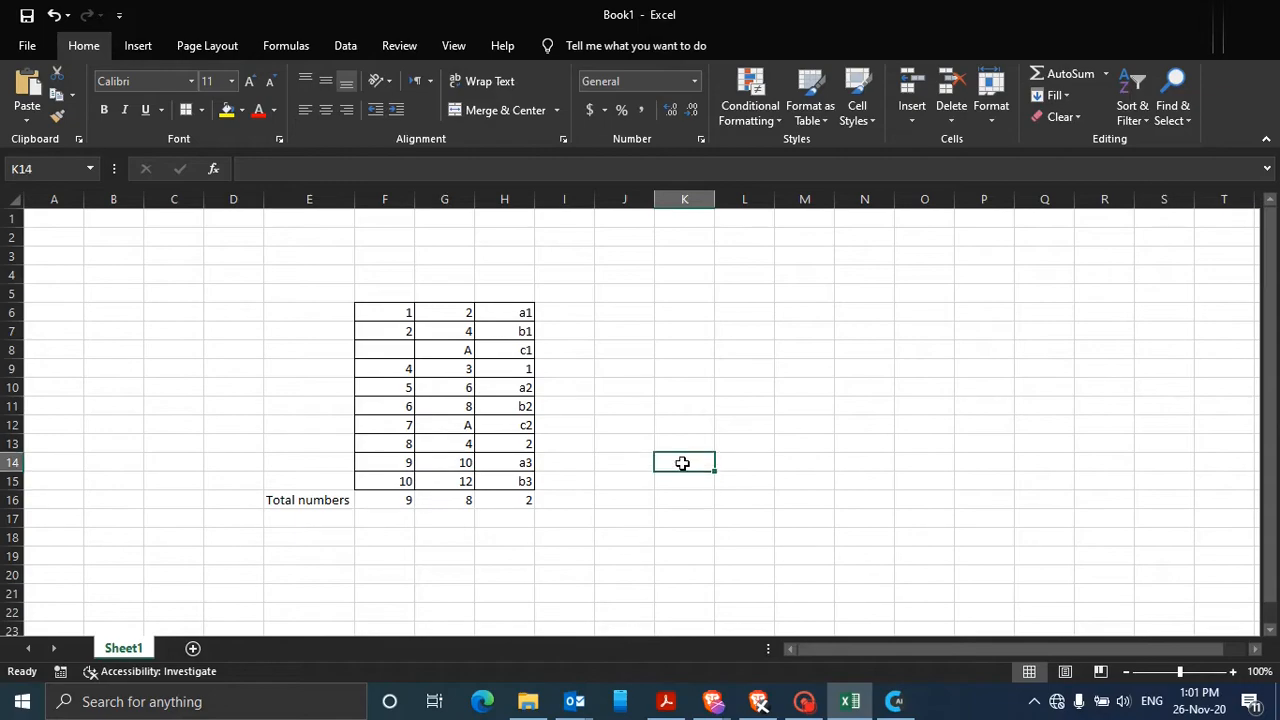
type("Total")
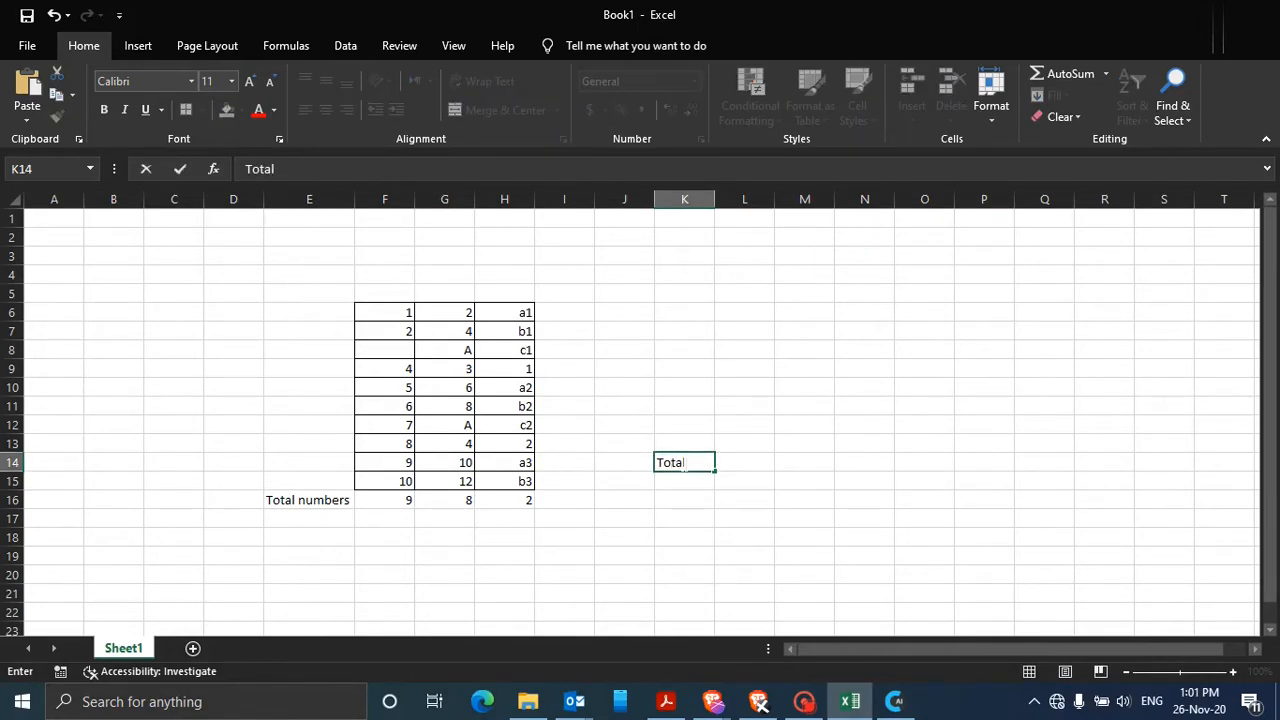
- Enter the formula =COUNT(F6:H15) in cell K15 under the Total label and review it
left_click(692, 478)
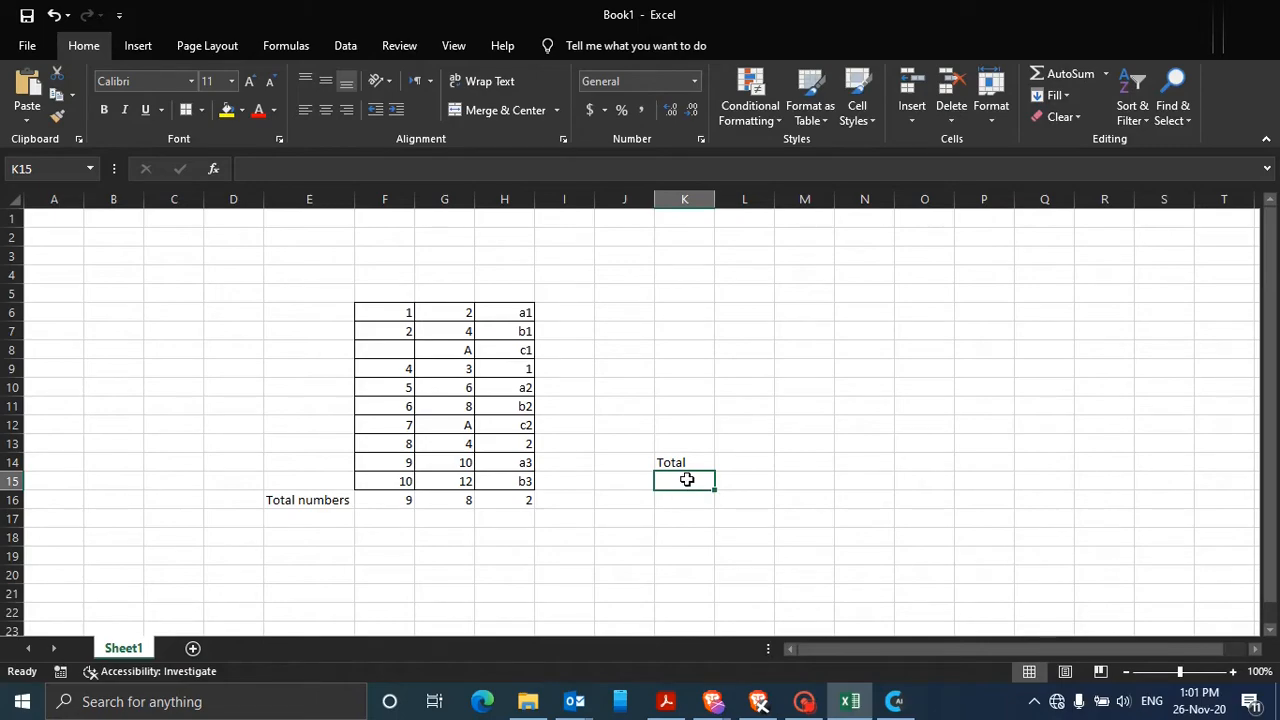
left_click(493, 170)
type("=")
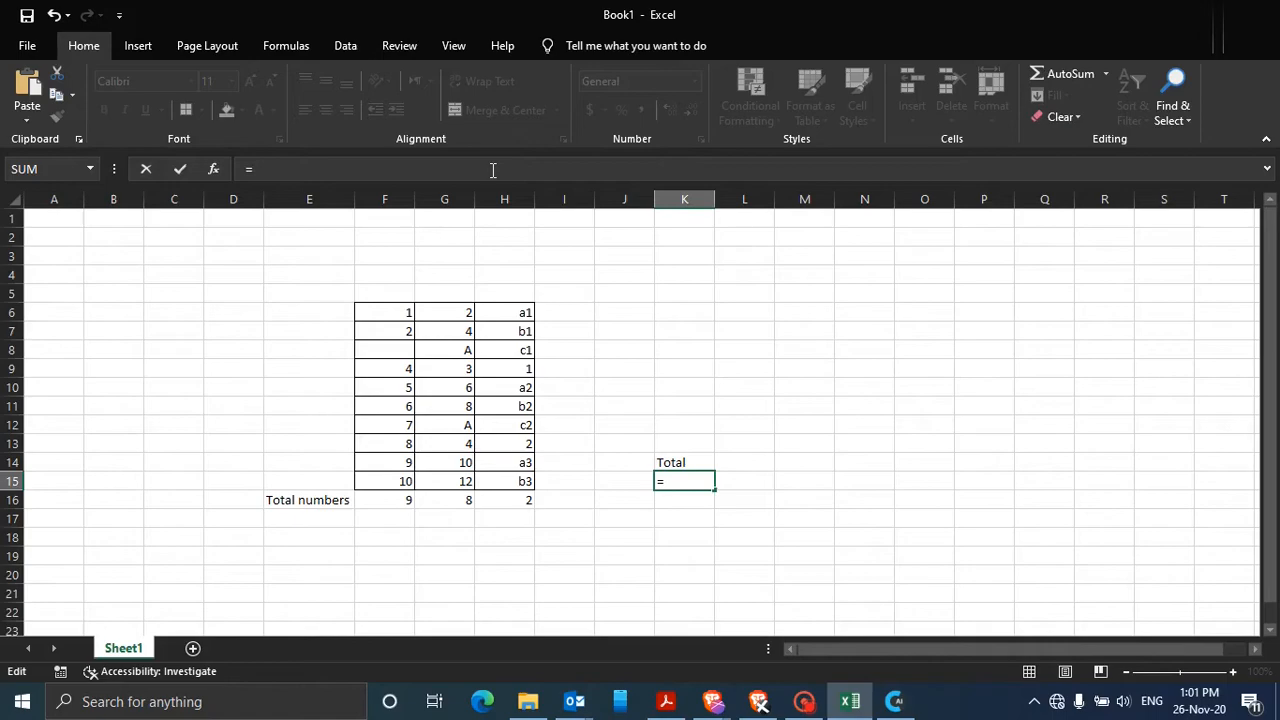
type("count")
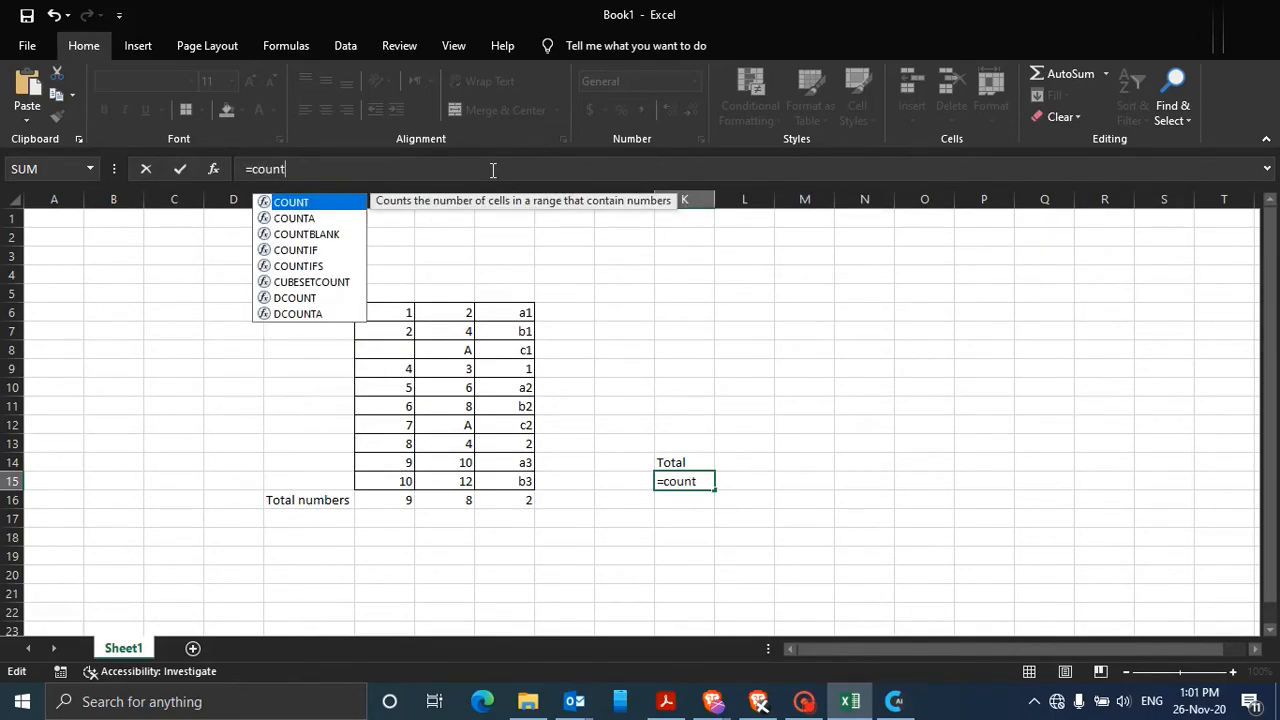
type("(")
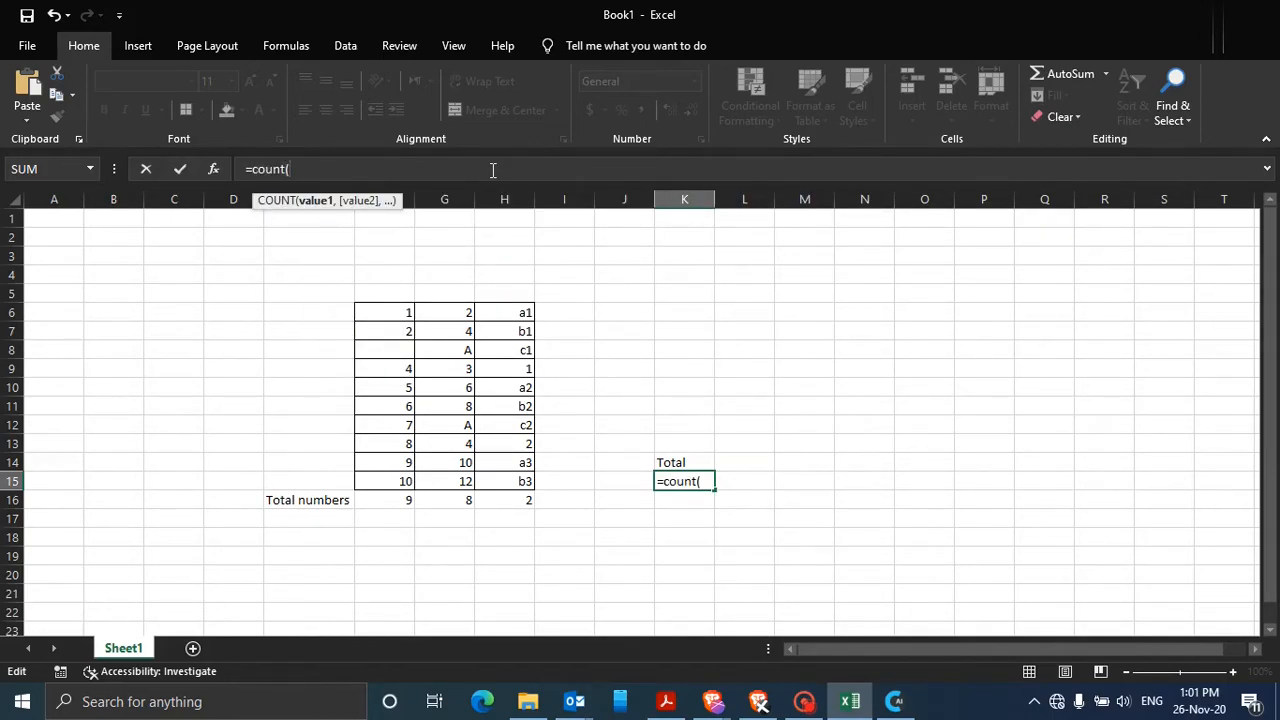
left_click_drag(408, 312, 505, 483)
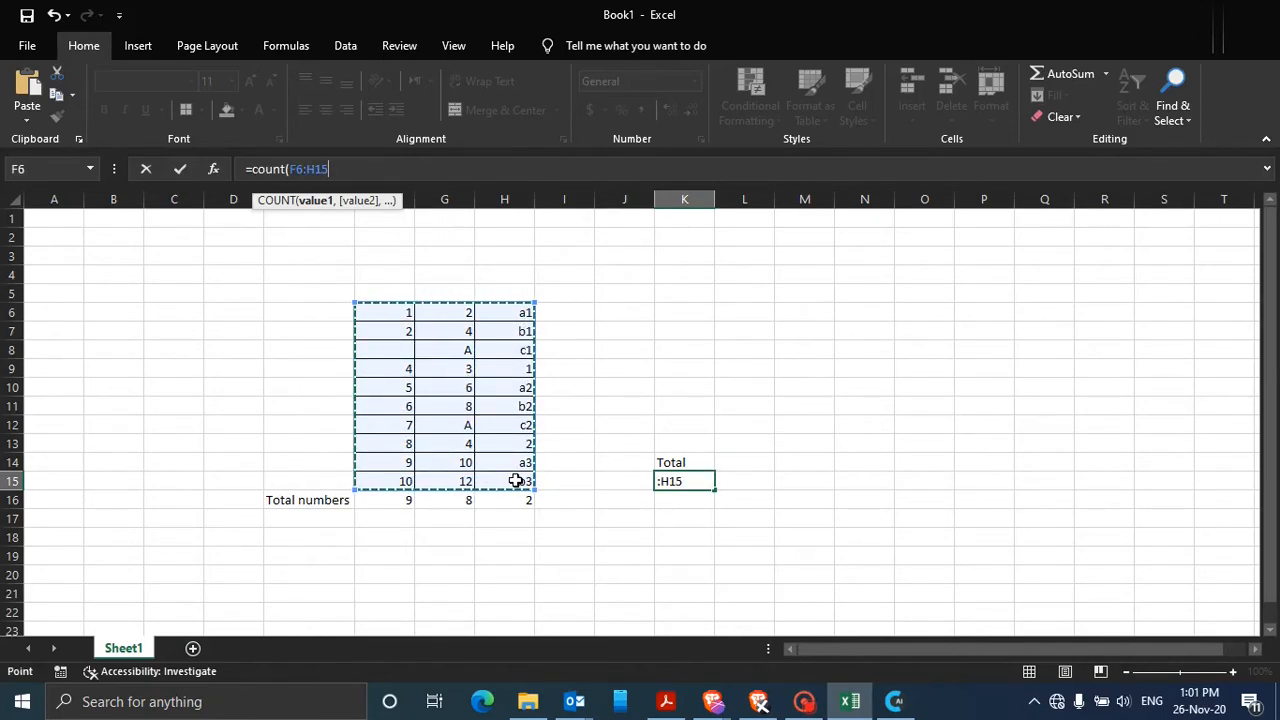
type(")")
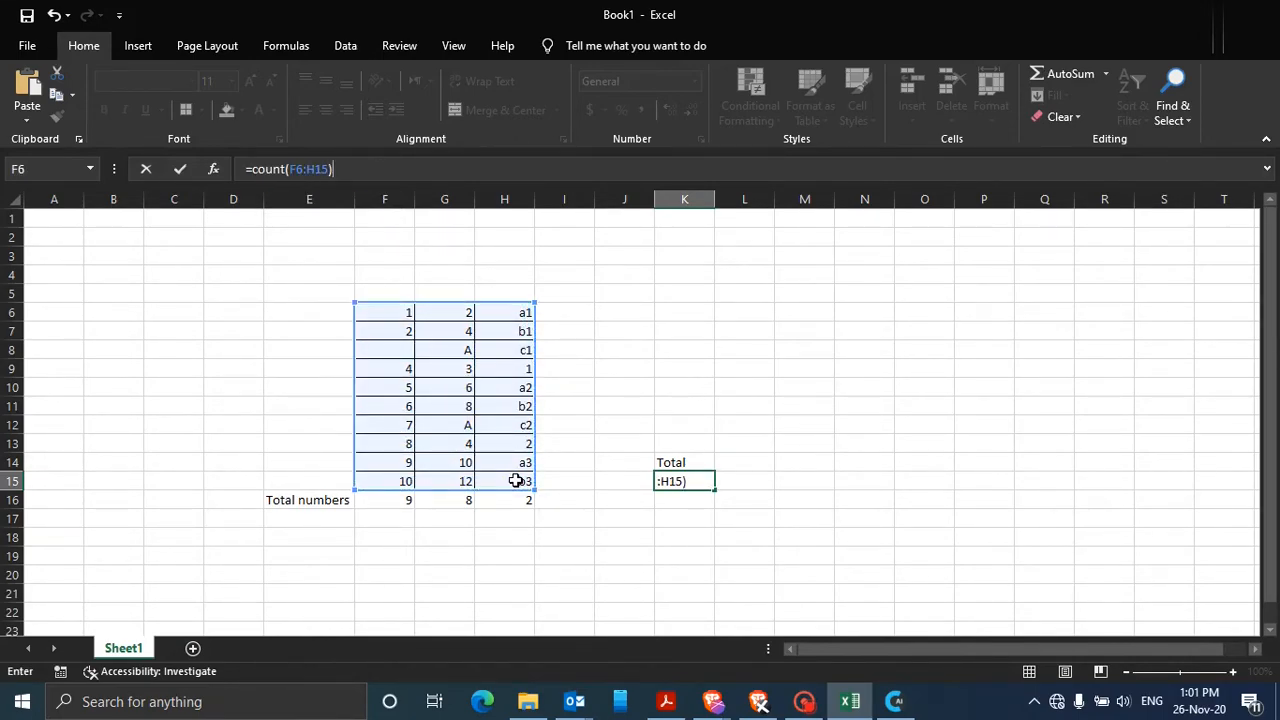
key("Return")
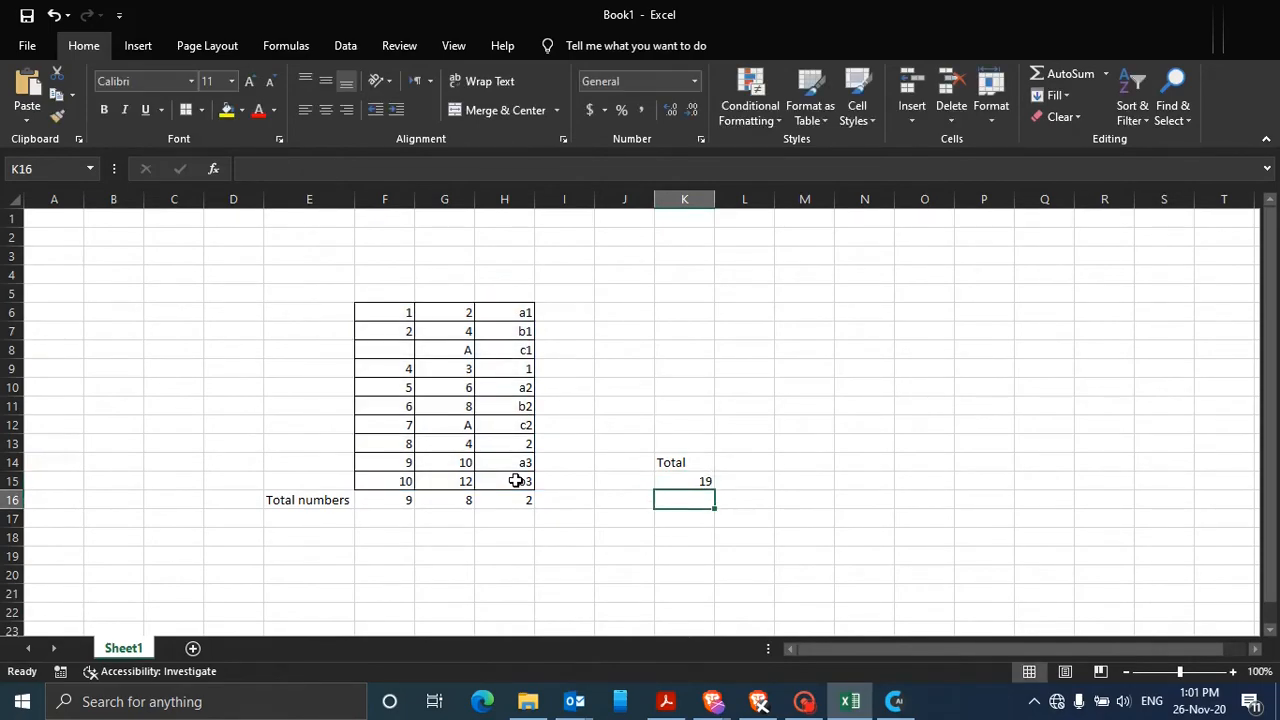
left_click(703, 481)
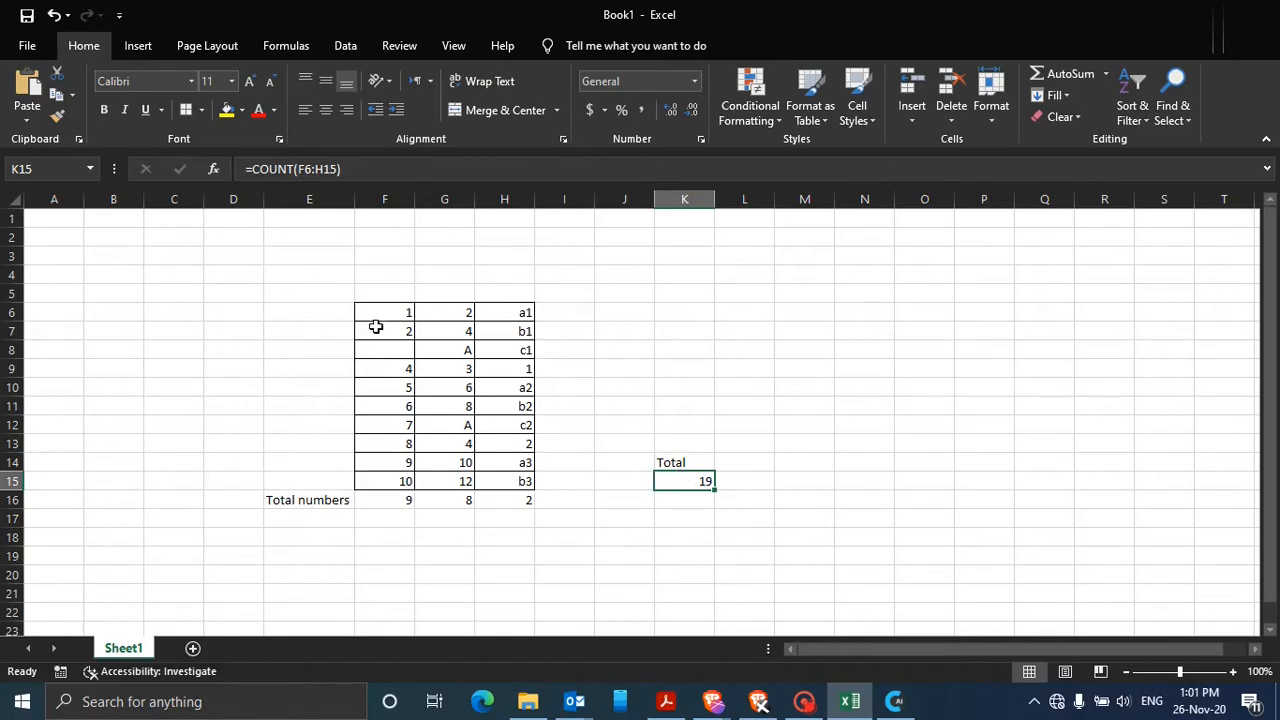
- Replace the text entries in column H with numbers: 9 in H10, 0 in H11 and 8 in H8
left_click(511, 391)
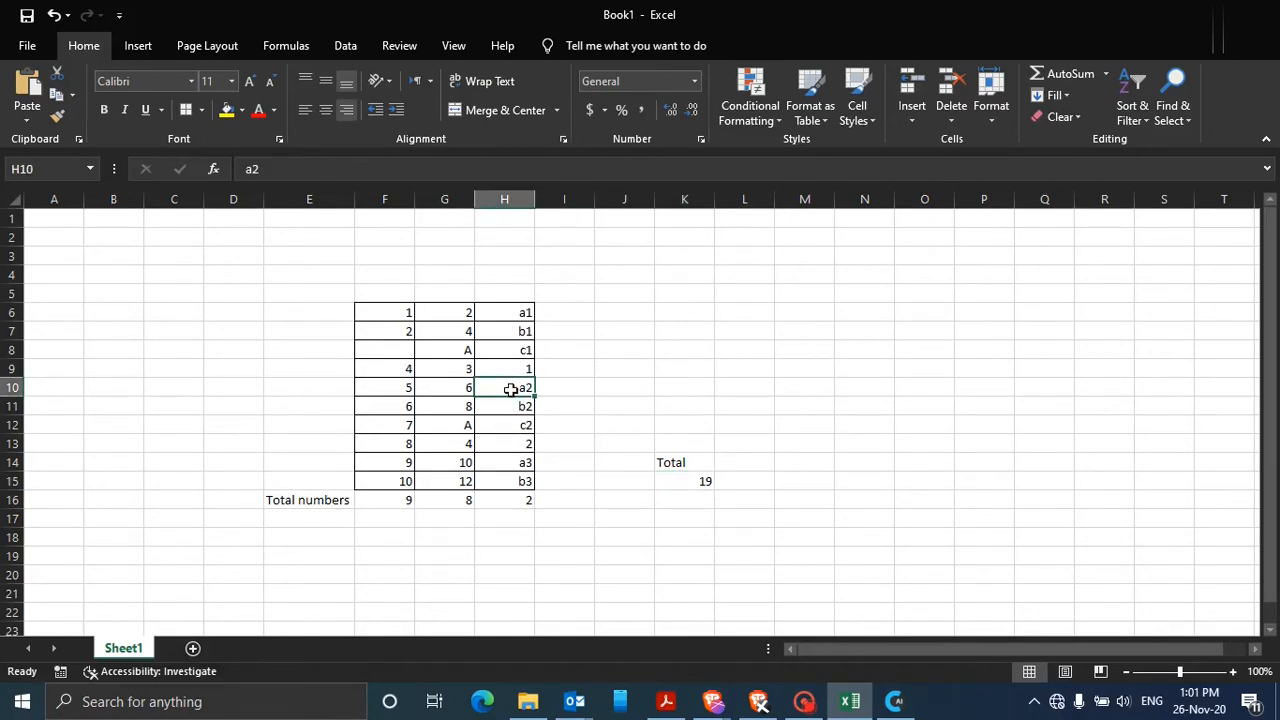
type("9")
key("Return")
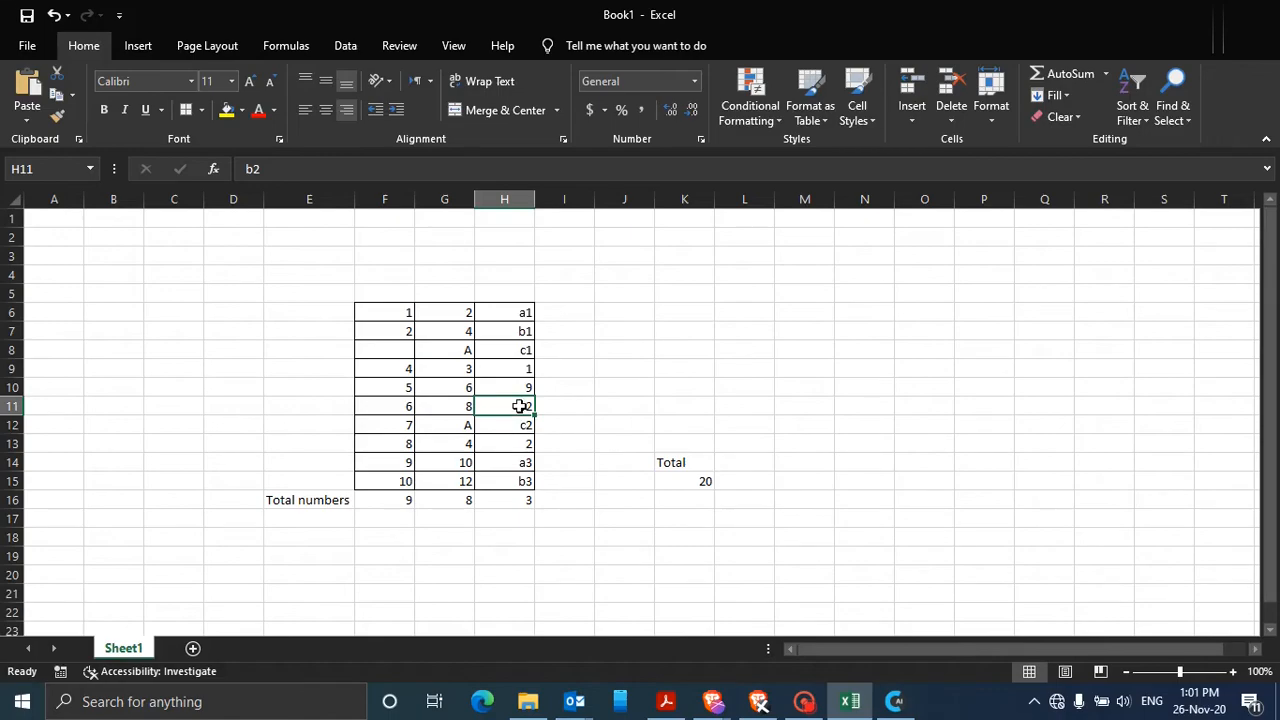
type("0")
key("Return")
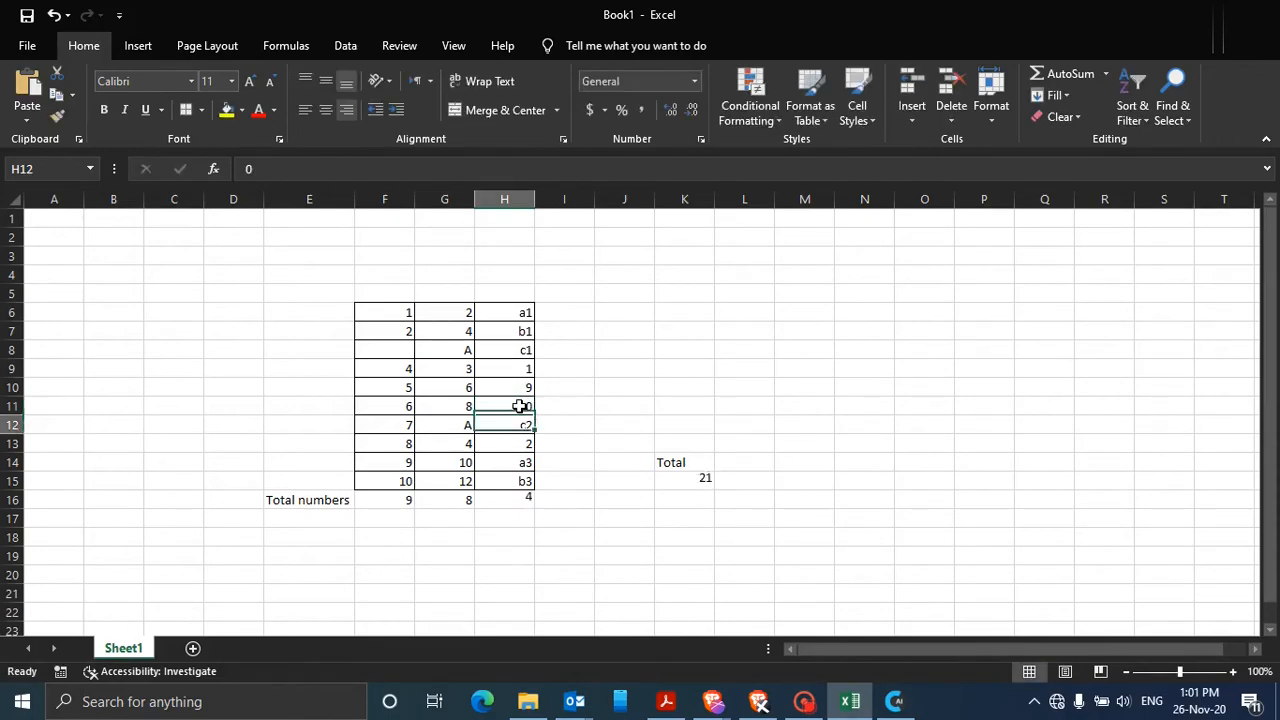
left_click(499, 350)
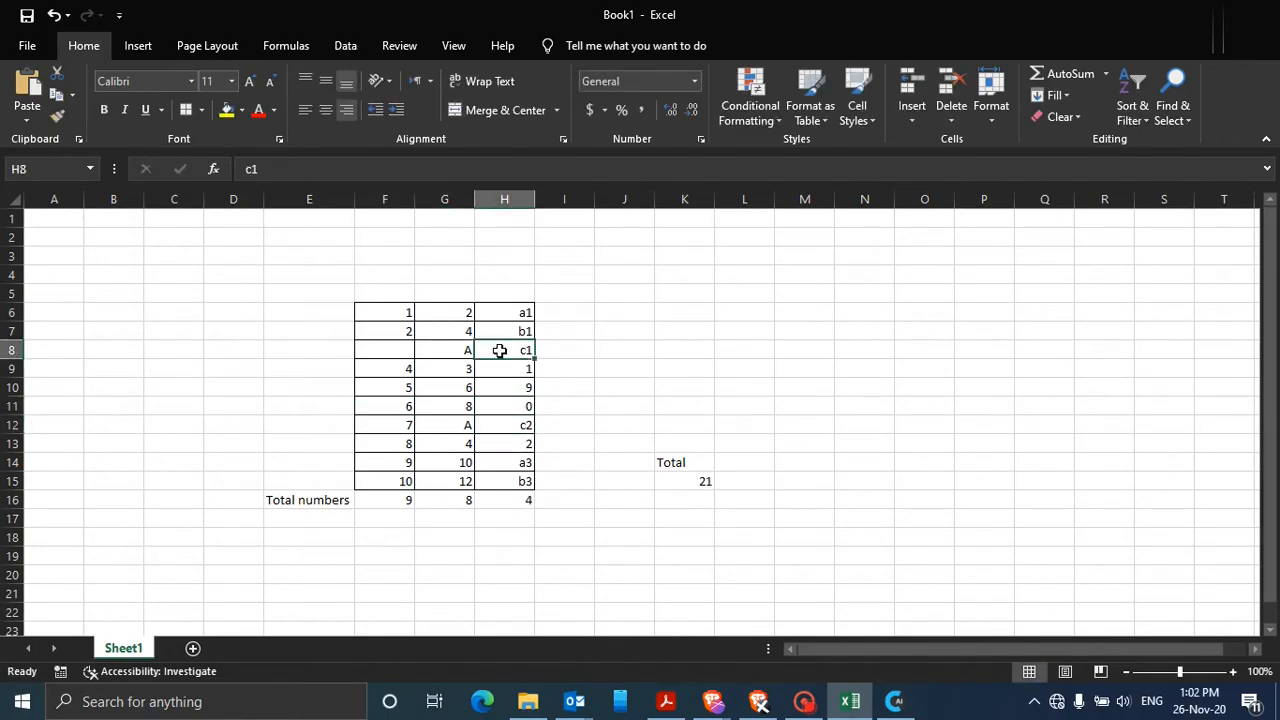
type("8")
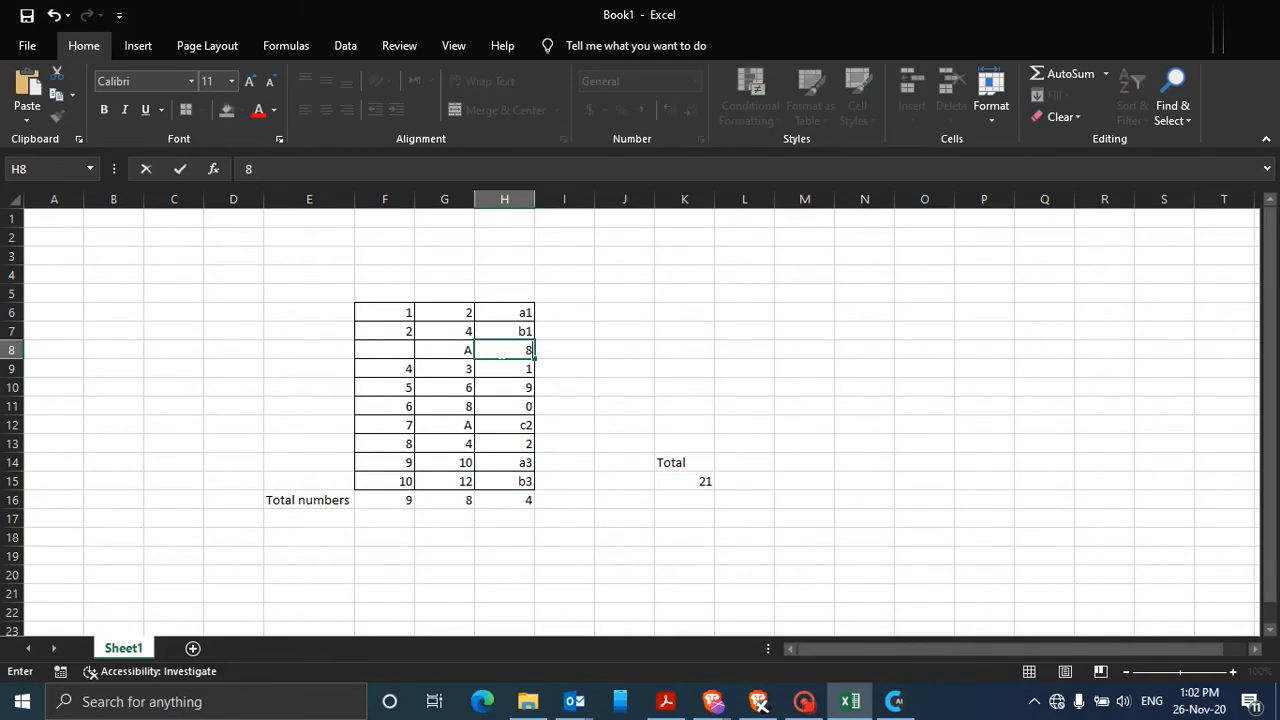
key("Return")
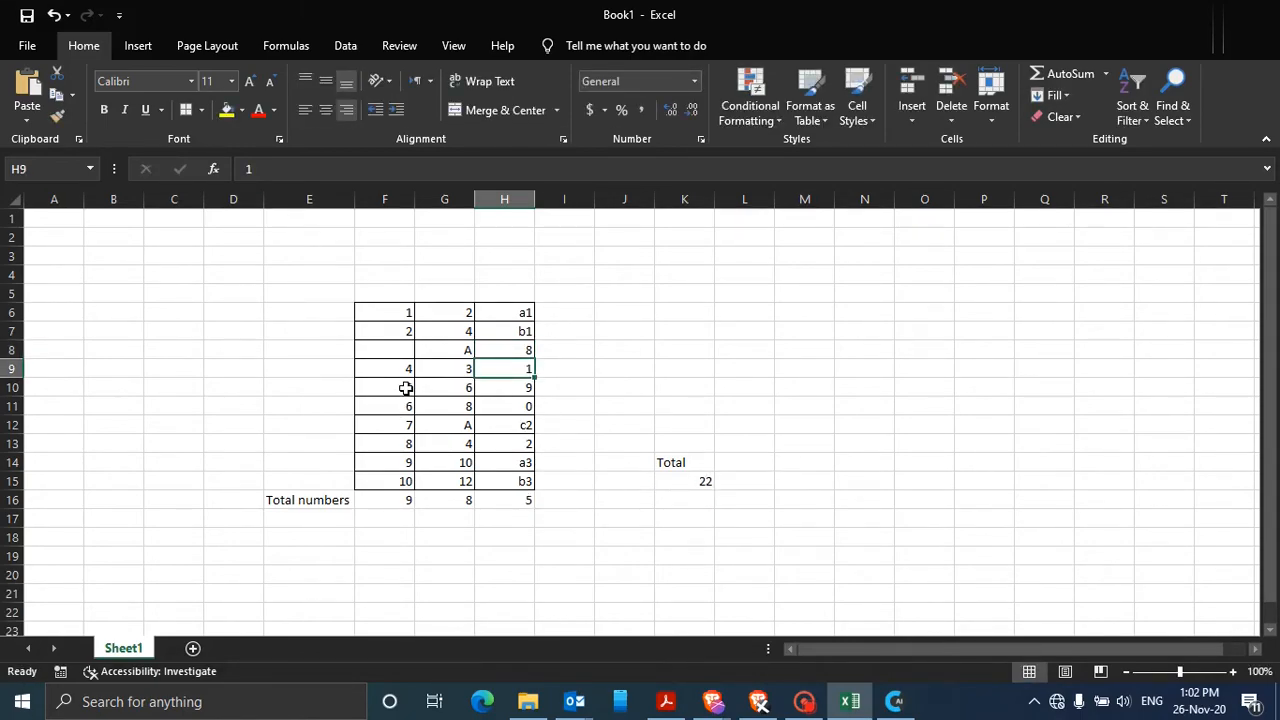
- Replace the number in cell G6 with the letter P and check the overall COUNT formula in K15
left_click(466, 316)
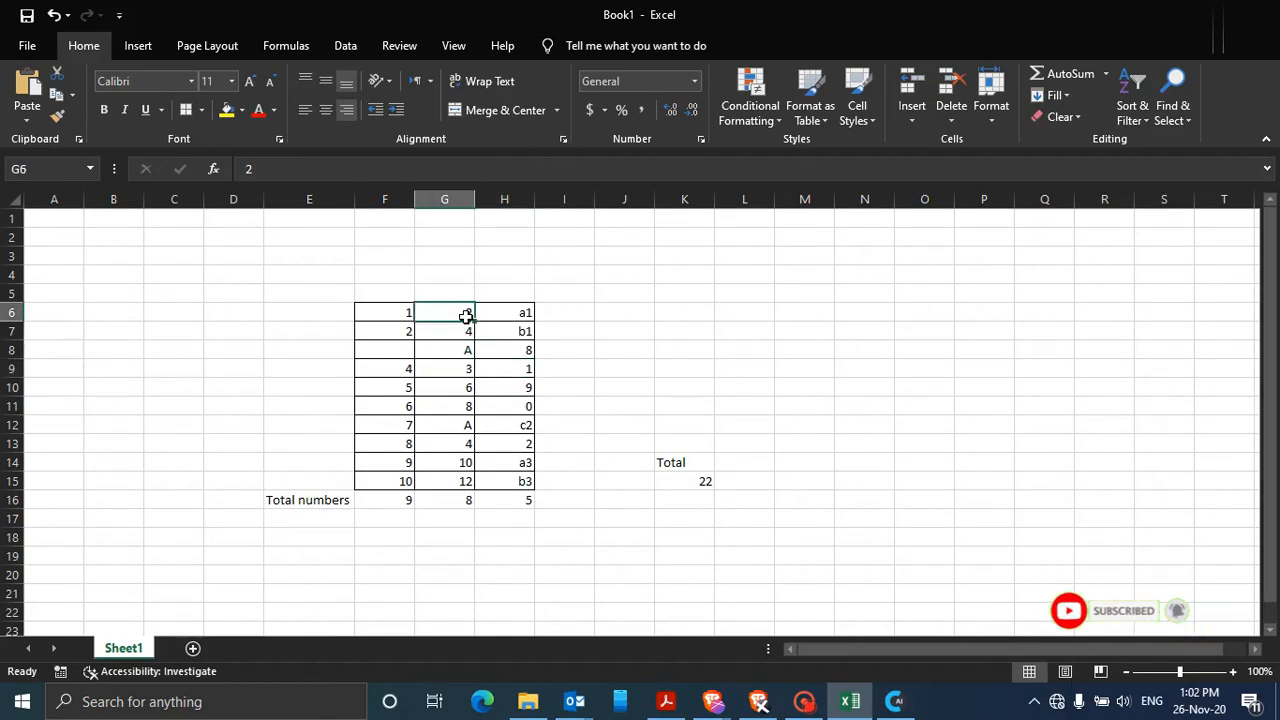
type("P")
key("Return")
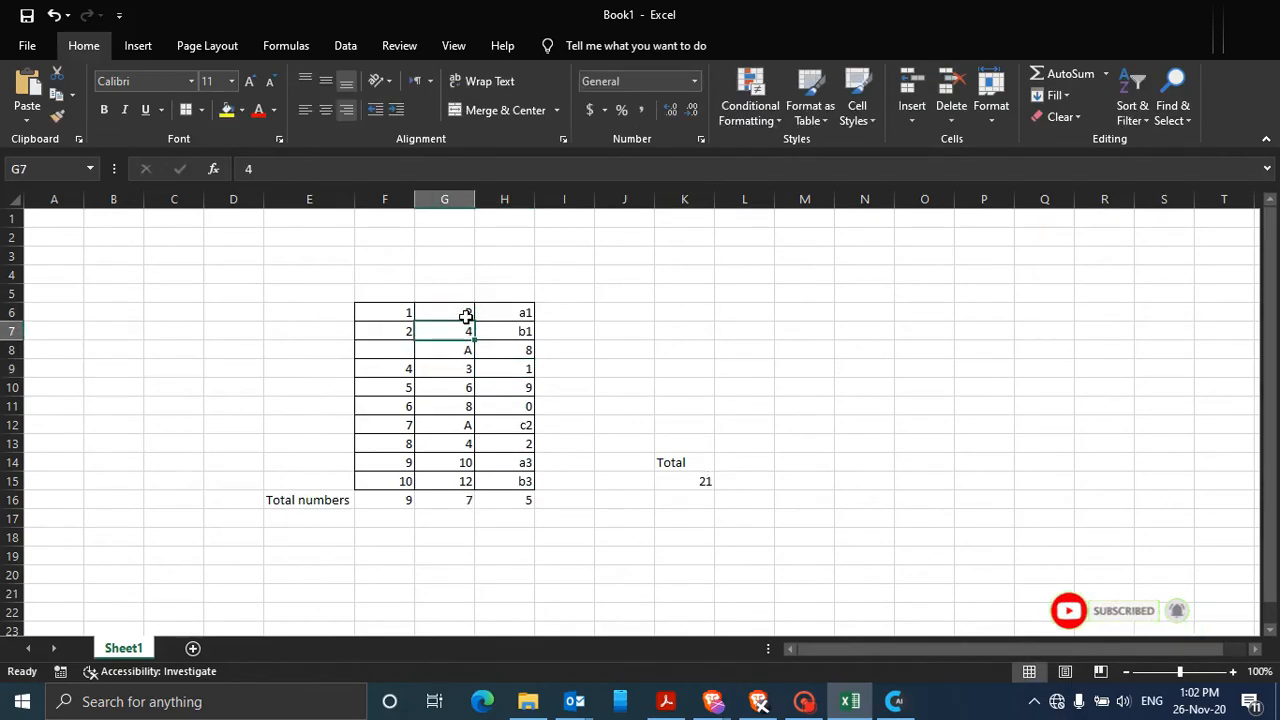
left_click(500, 389)
left_click(700, 482)
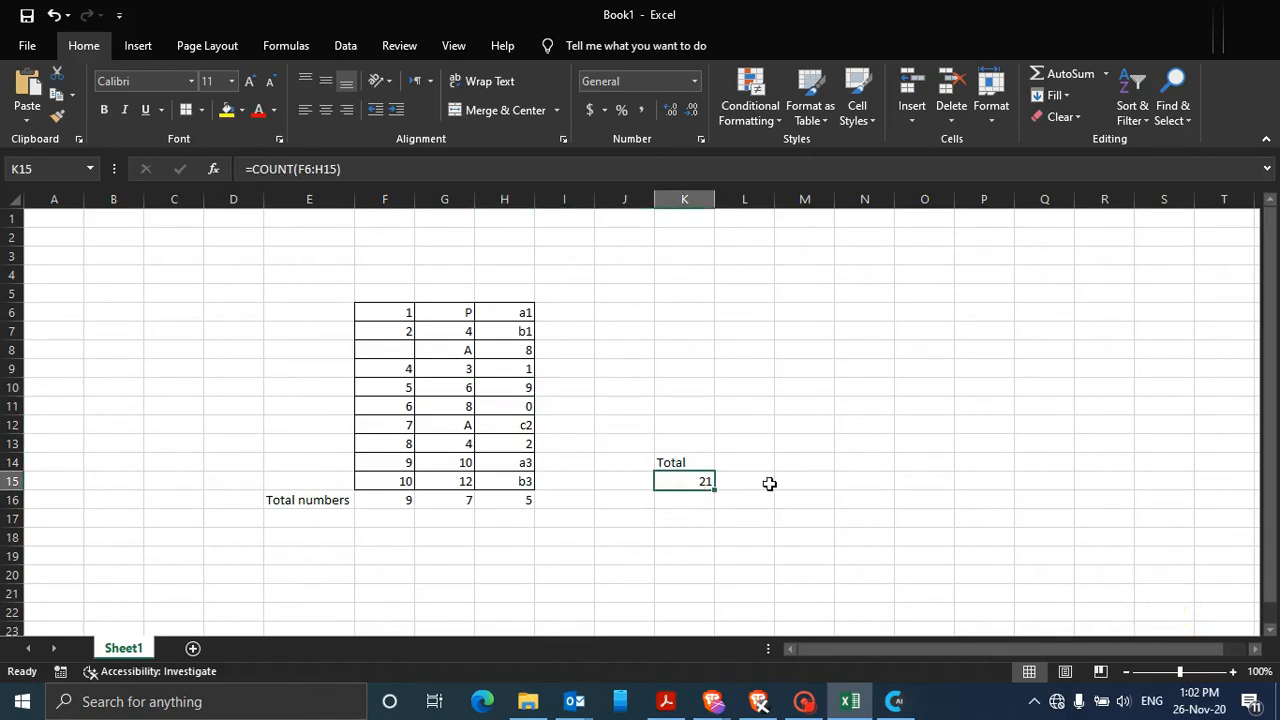